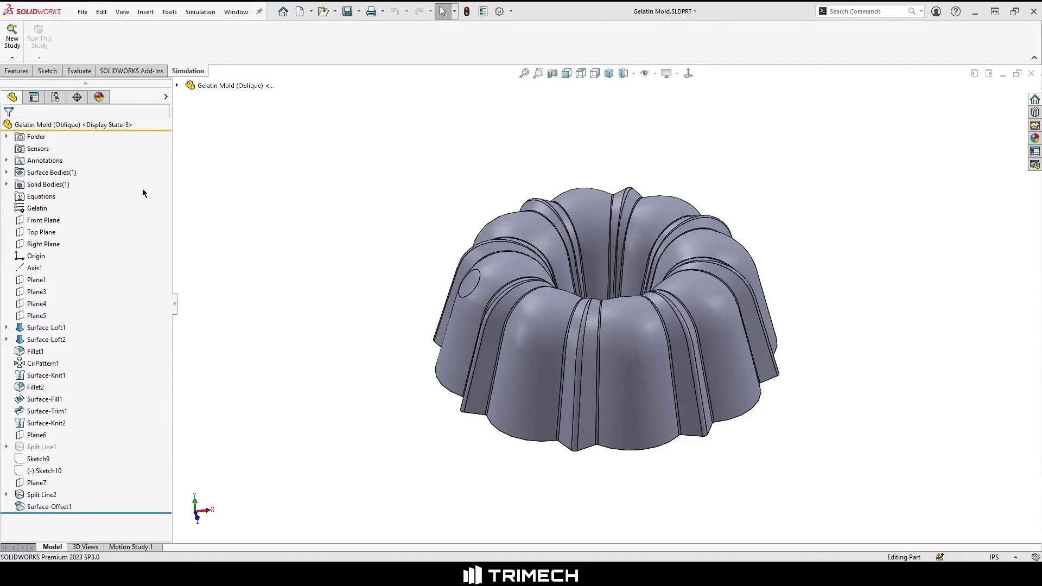
Step: Create a Linear Dynamic Modal Time History study named 'Gelatin Impulse'
click(12, 36)
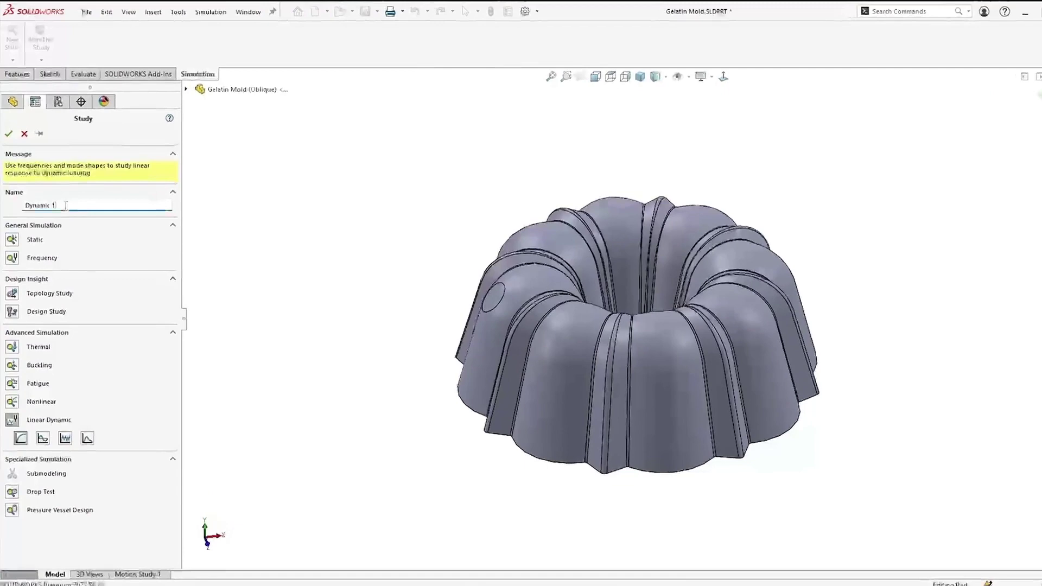
double_click(65, 205)
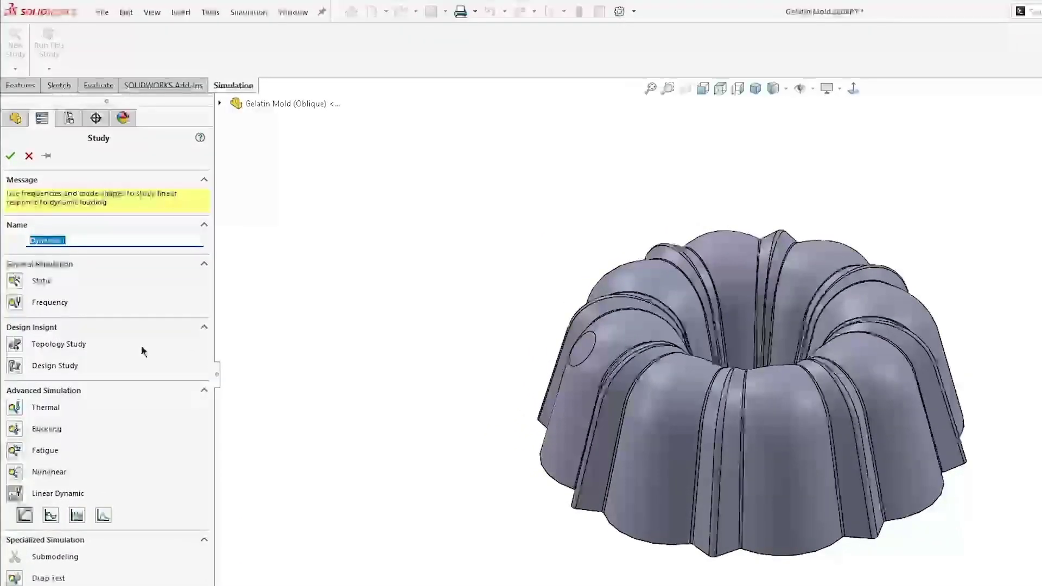
text(Gelatin)
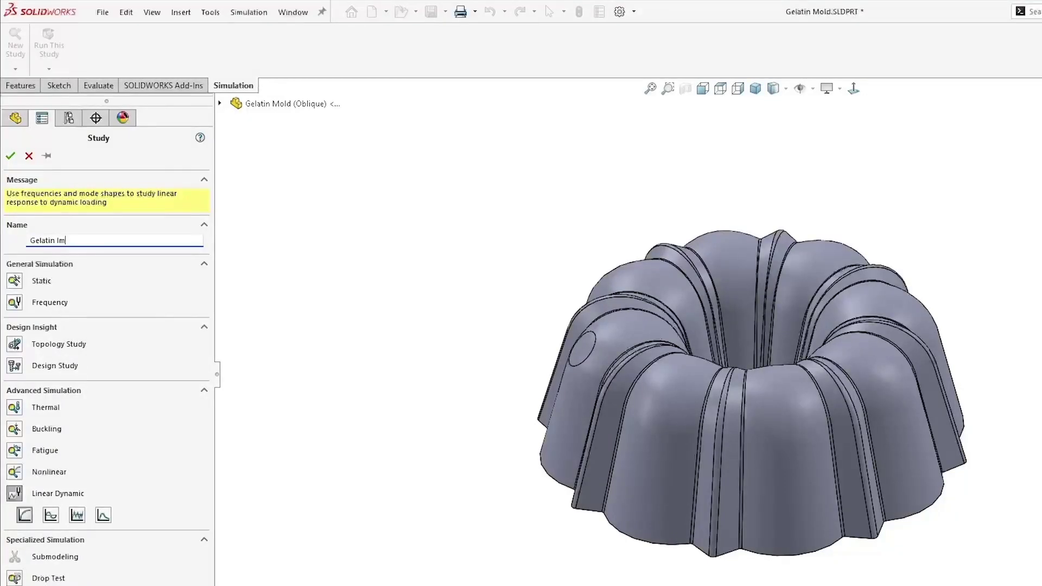
text( Impulse)
click(24, 515)
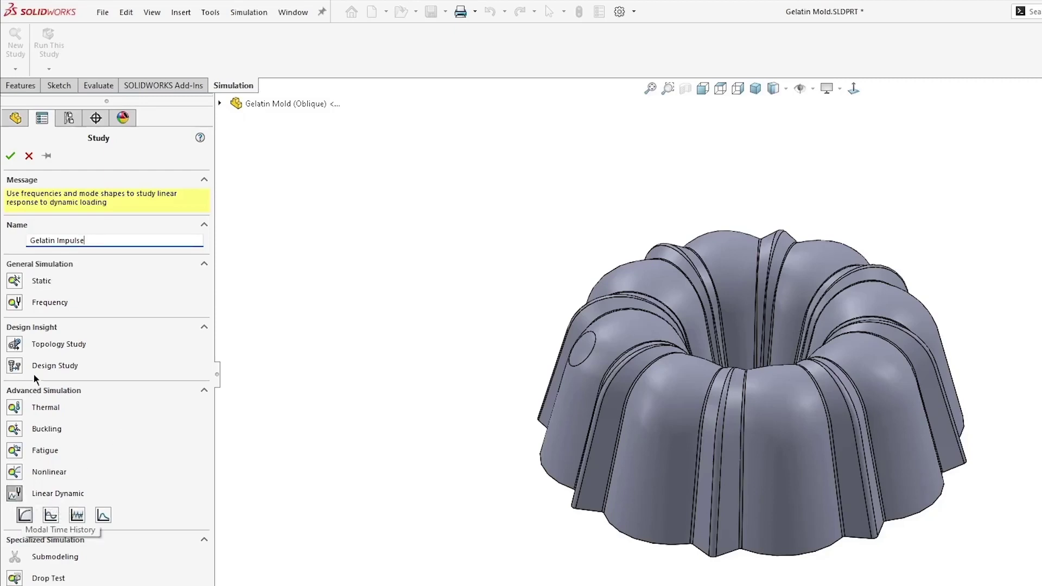
click(9, 157)
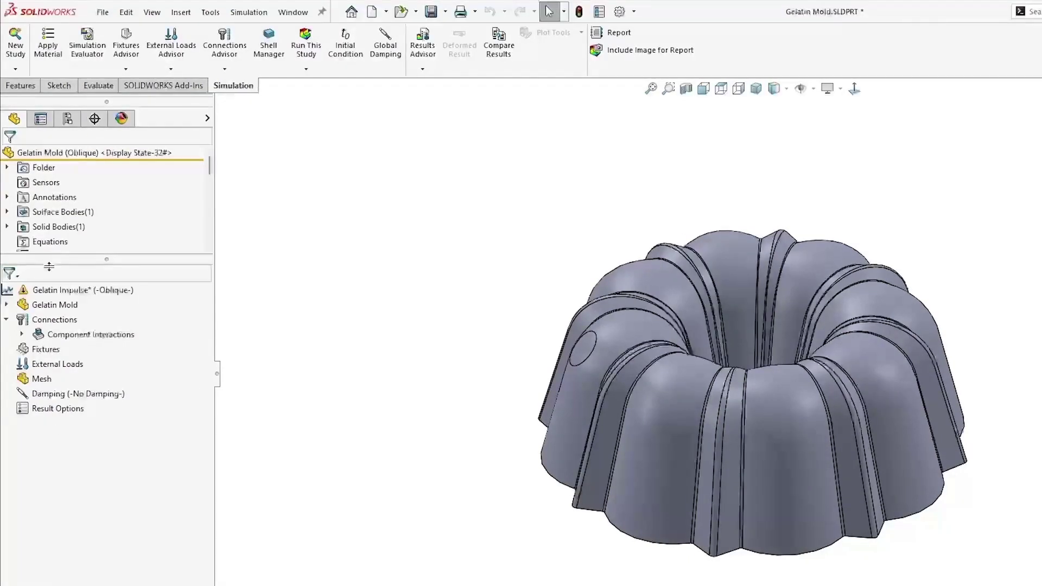
Step: Exclude SurfaceBody 1 of the Gelatin Mold from analysis, leaving only the solid body
click(7, 306)
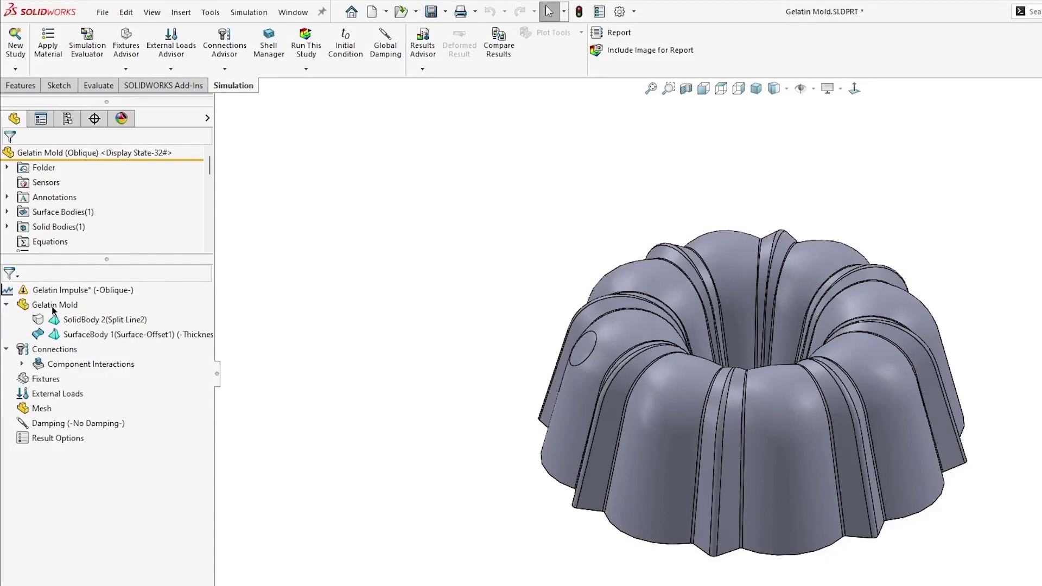
right_click(62, 333)
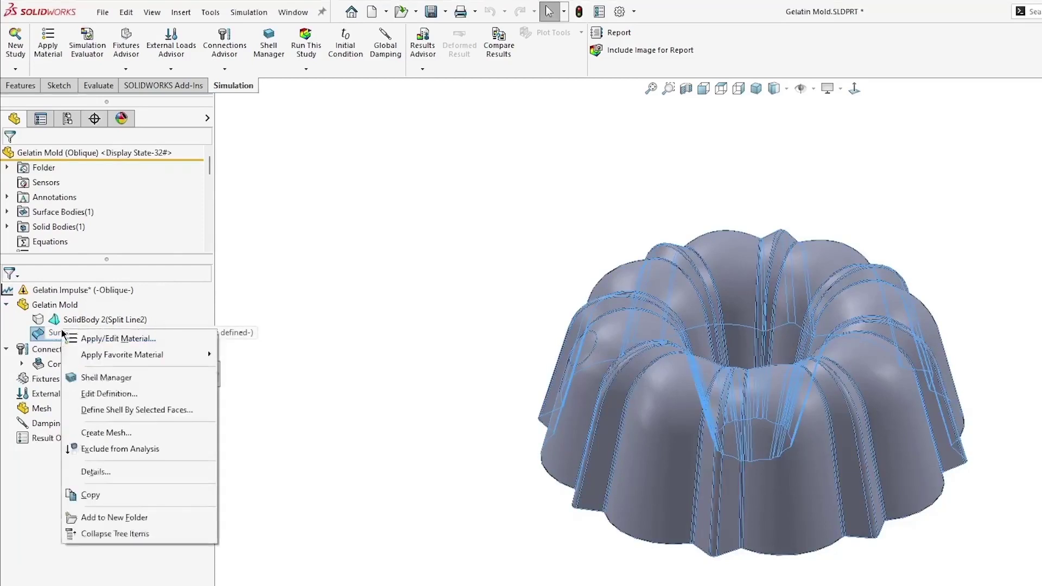
click(99, 455)
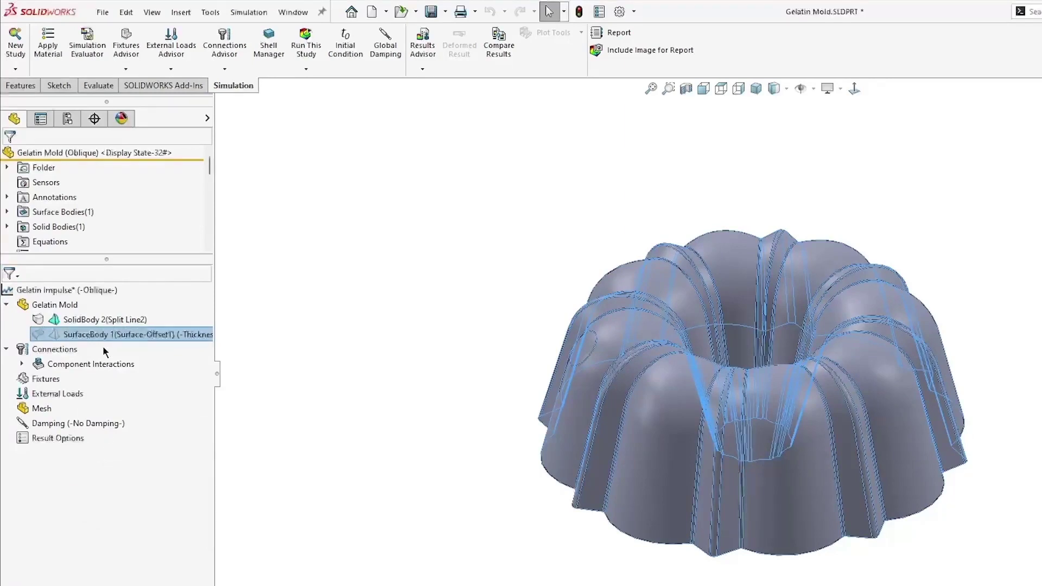
Step: Apply the Gelatin material from Custom Materials > Other to SolidBody 2
right_click(103, 320)
click(129, 332)
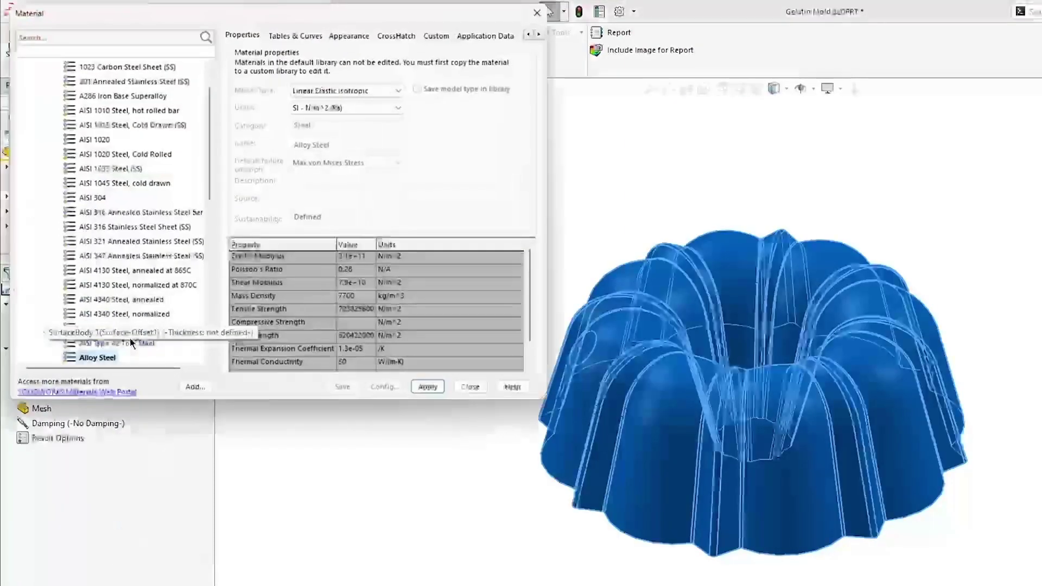
scroll(113, 135, up, 1)
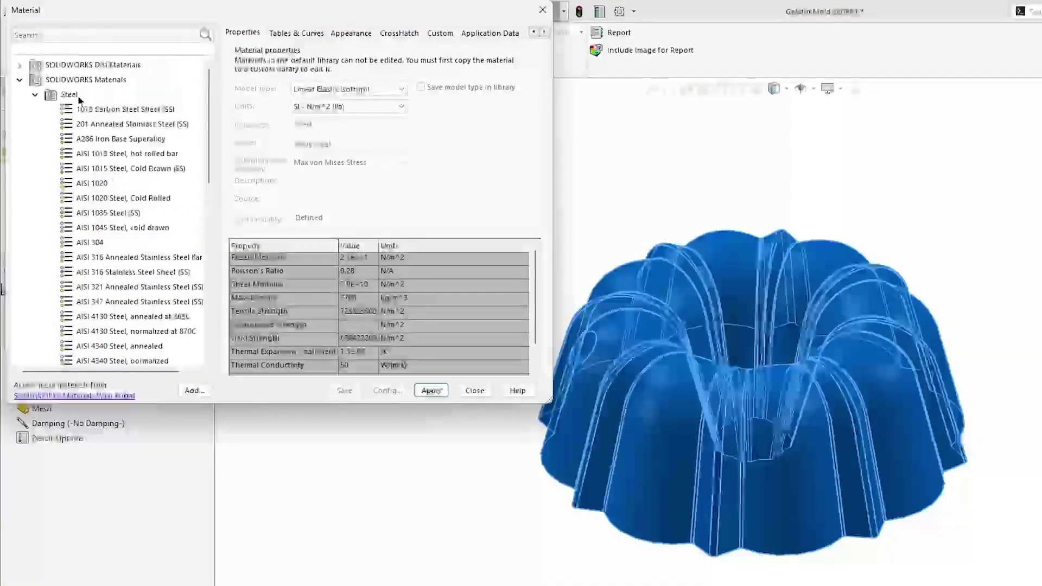
click(19, 79)
click(20, 109)
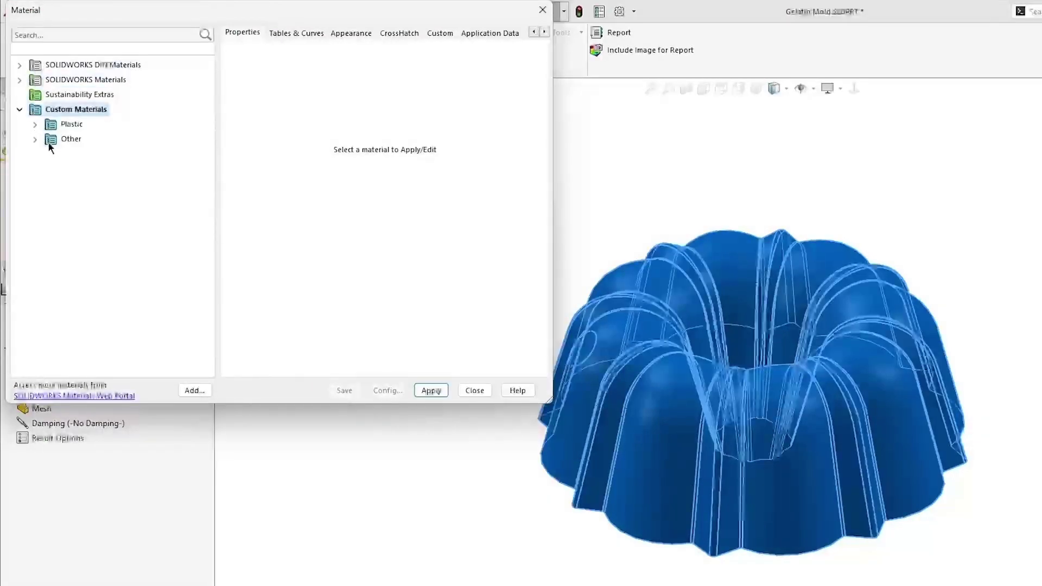
click(60, 140)
click(34, 139)
click(89, 154)
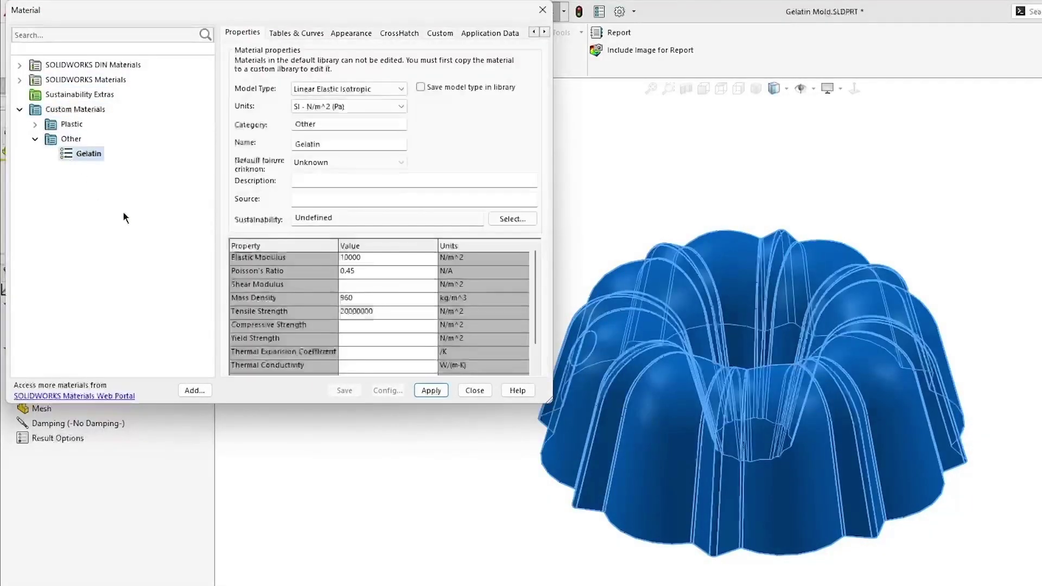
click(433, 392)
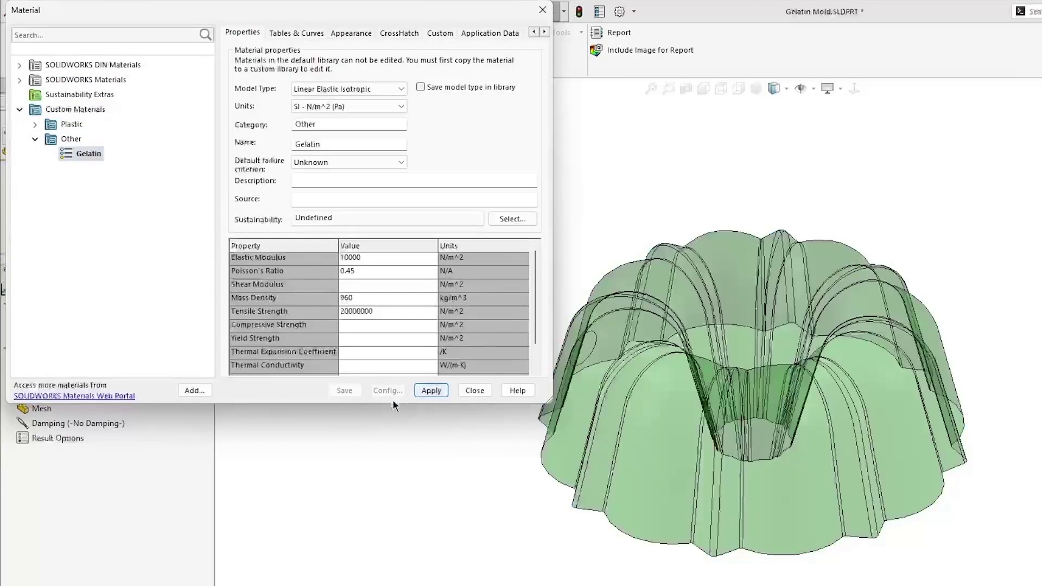
click(467, 390)
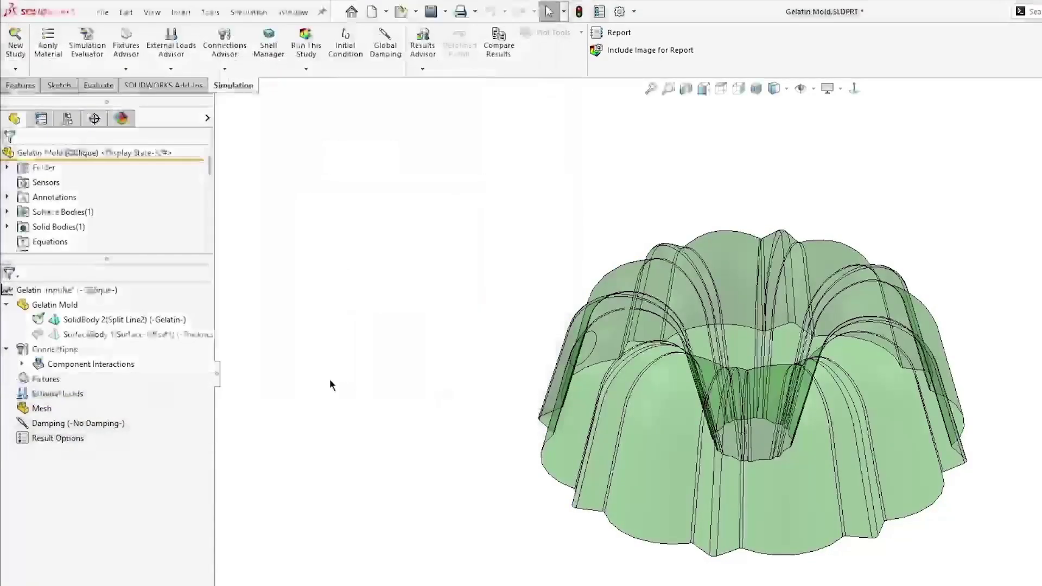
Step: Add a Fixed Geometry restraint on the mold's bottom face
right_click(46, 380)
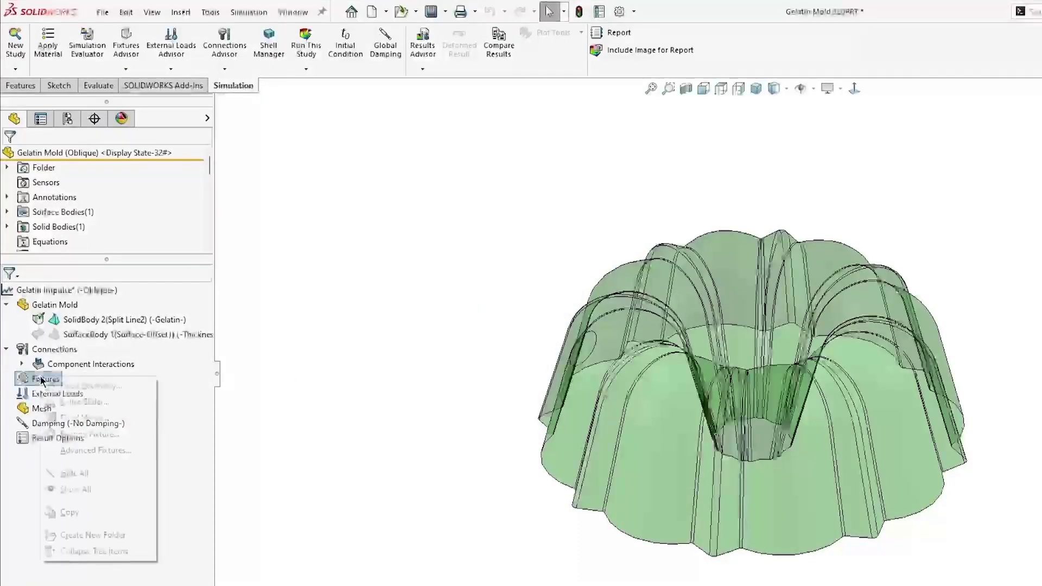
click(48, 385)
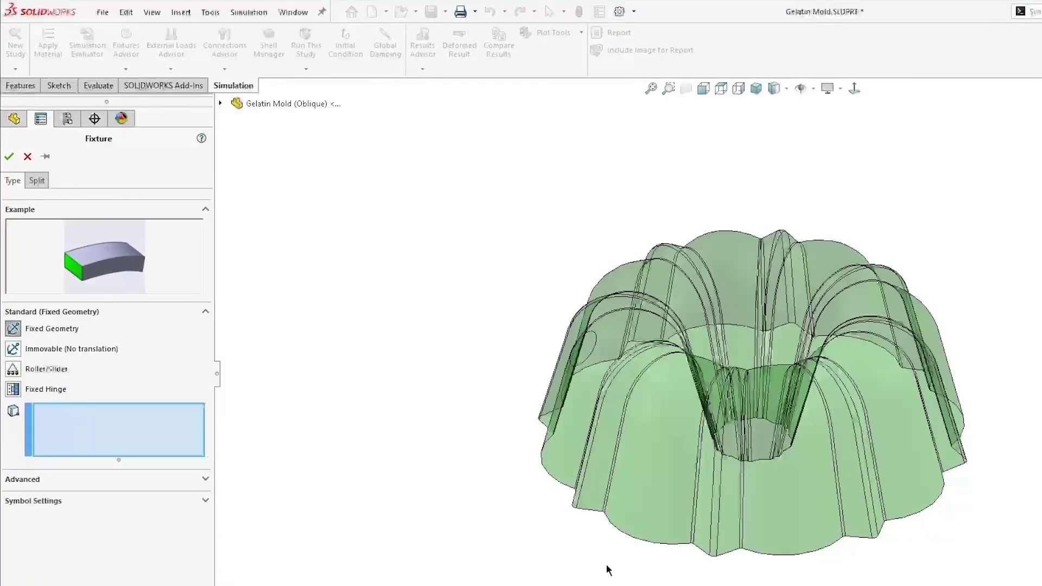
middle_drag(608, 568, 634, 470)
click(644, 460)
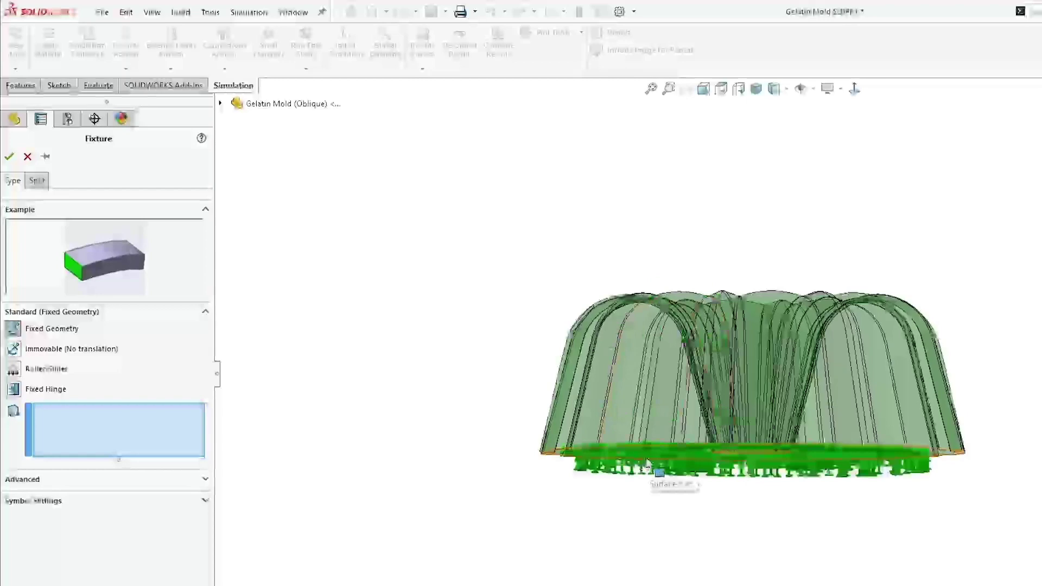
middle_drag(526, 389, 512, 473)
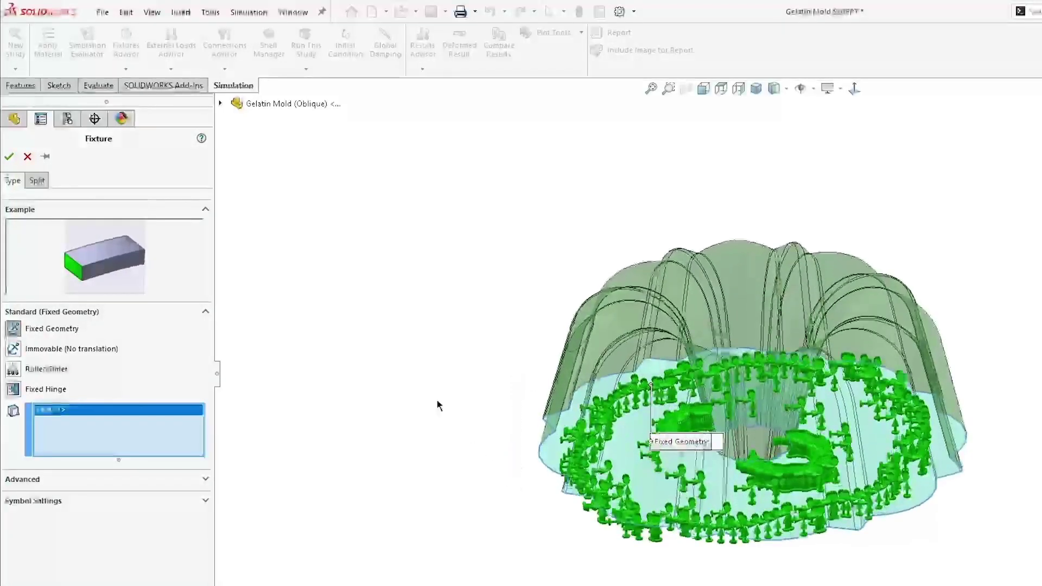
click(9, 157)
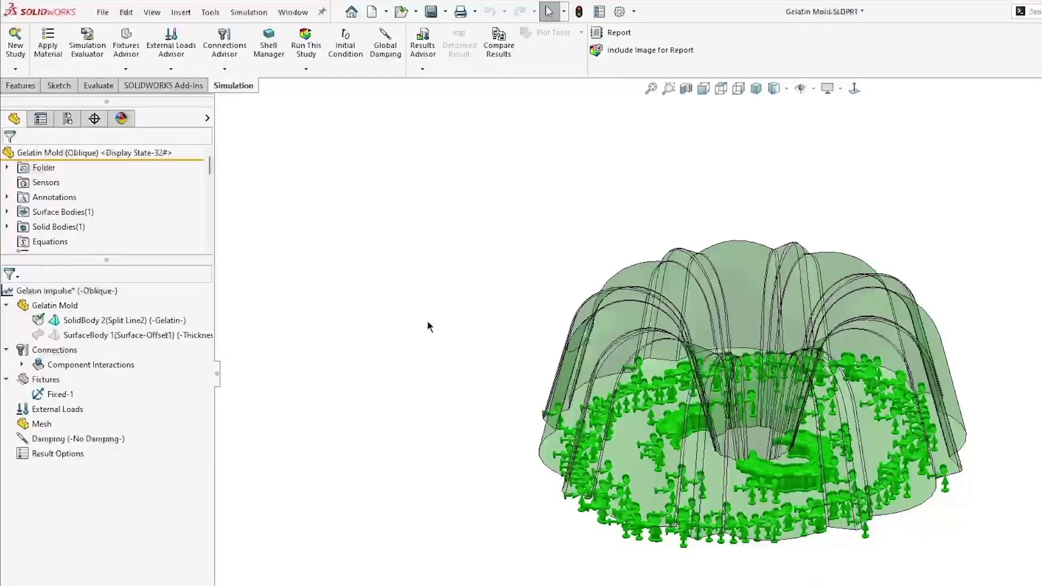
Step: Glance at the Connections Advisor list, then bring up the External Loads options
click(220, 70)
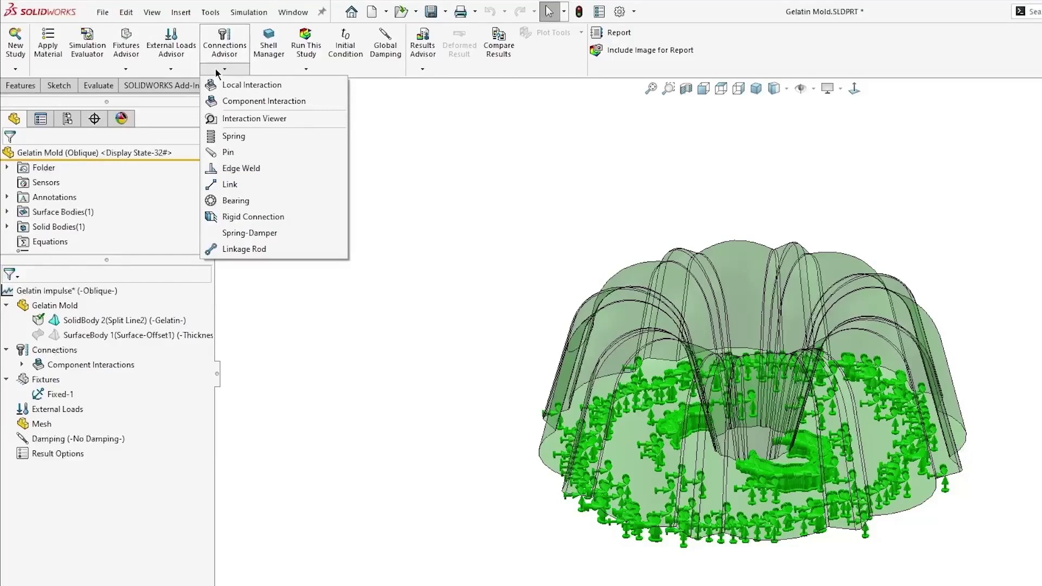
click(216, 73)
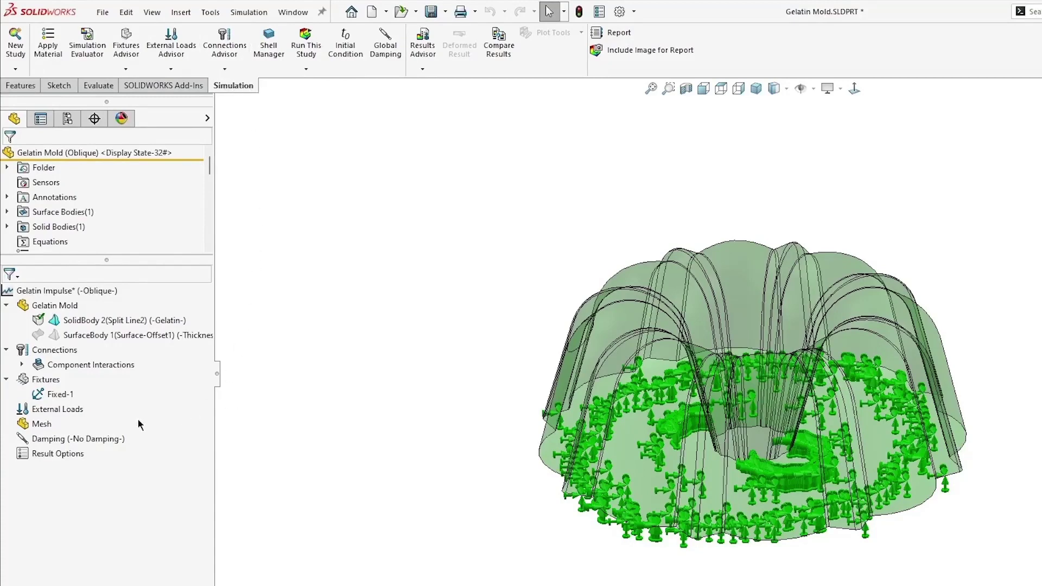
right_click(63, 406)
Step: Start a force on the target face of the mold, using Plane7 as the reference direction
click(87, 415)
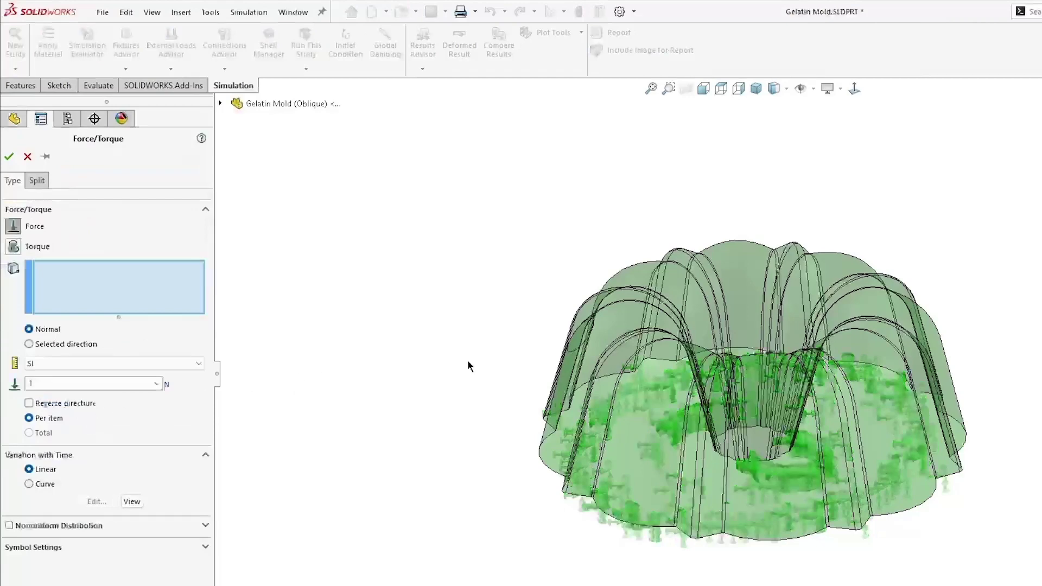
middle_drag(467, 360, 537, 367)
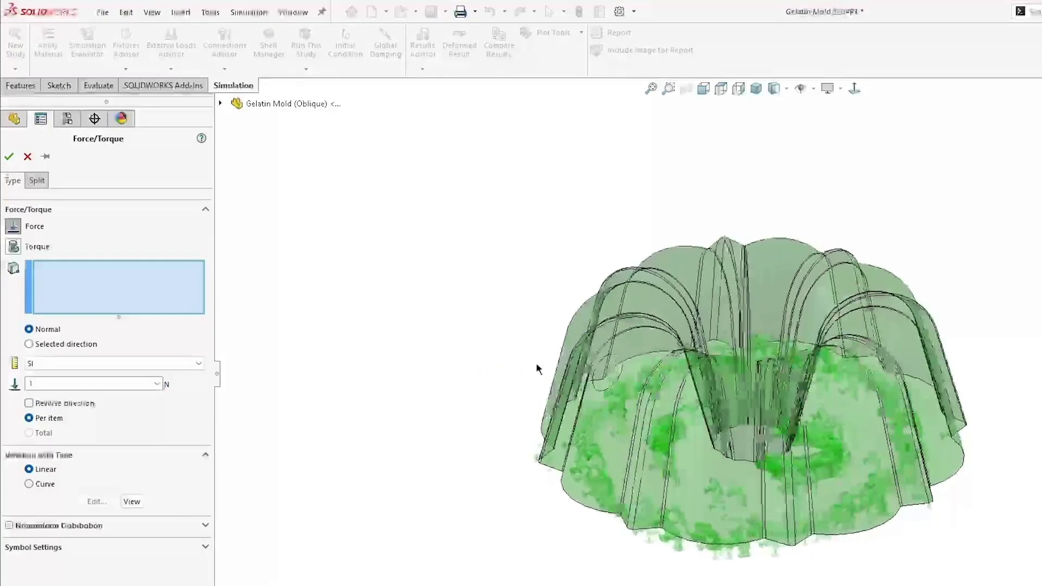
click(610, 371)
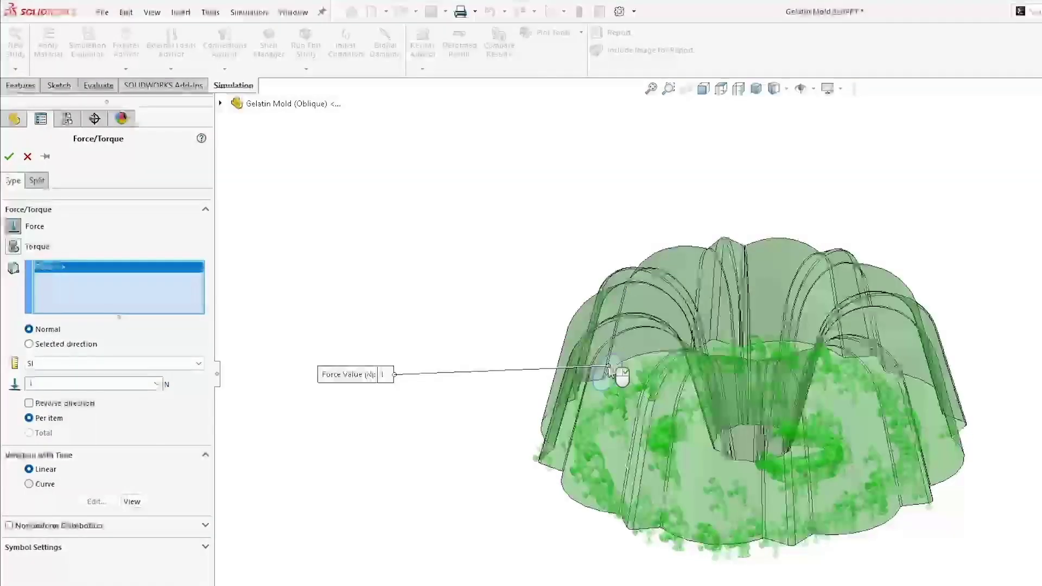
click(90, 344)
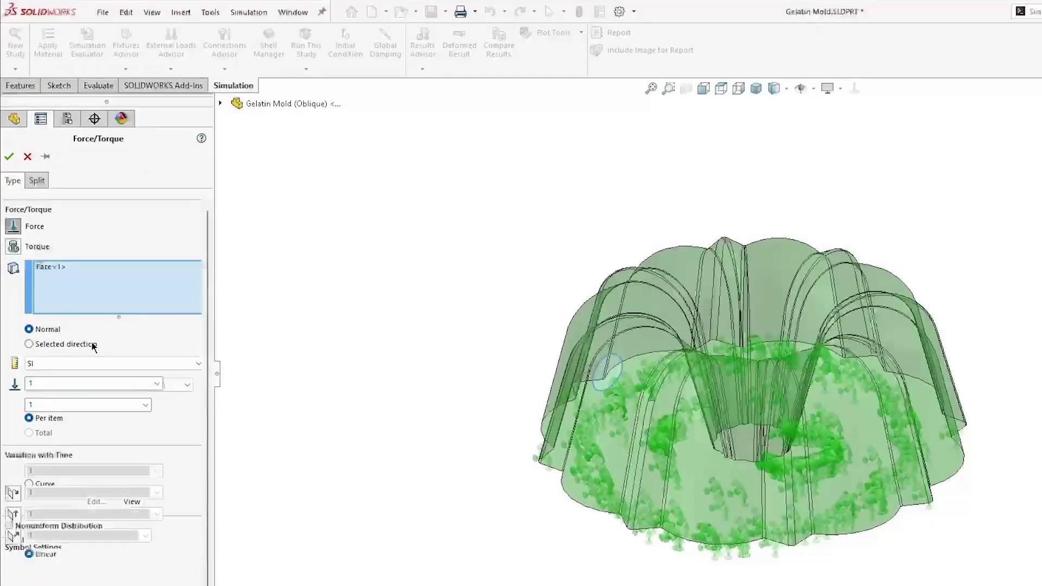
click(220, 104)
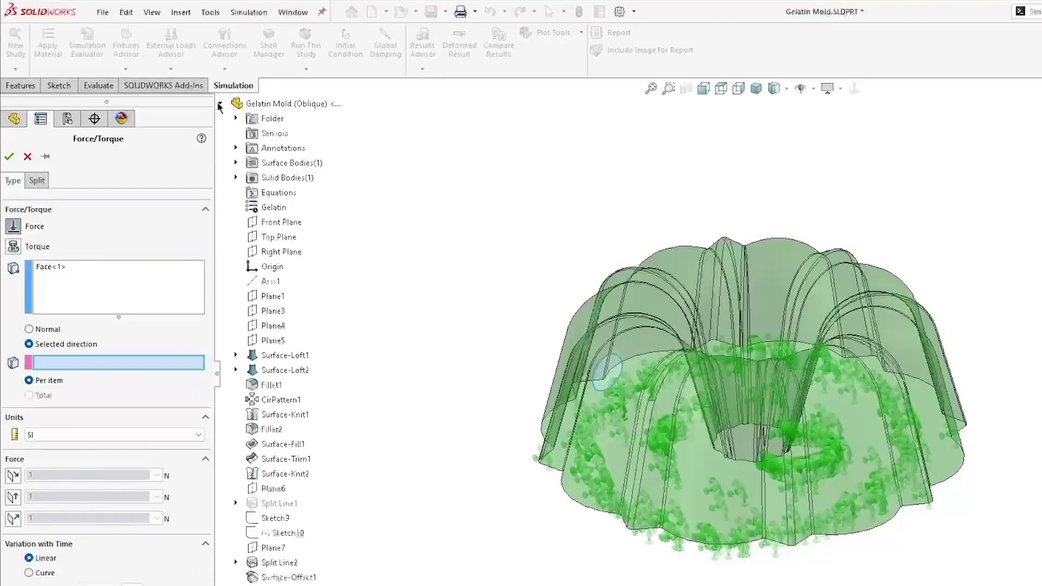
click(273, 549)
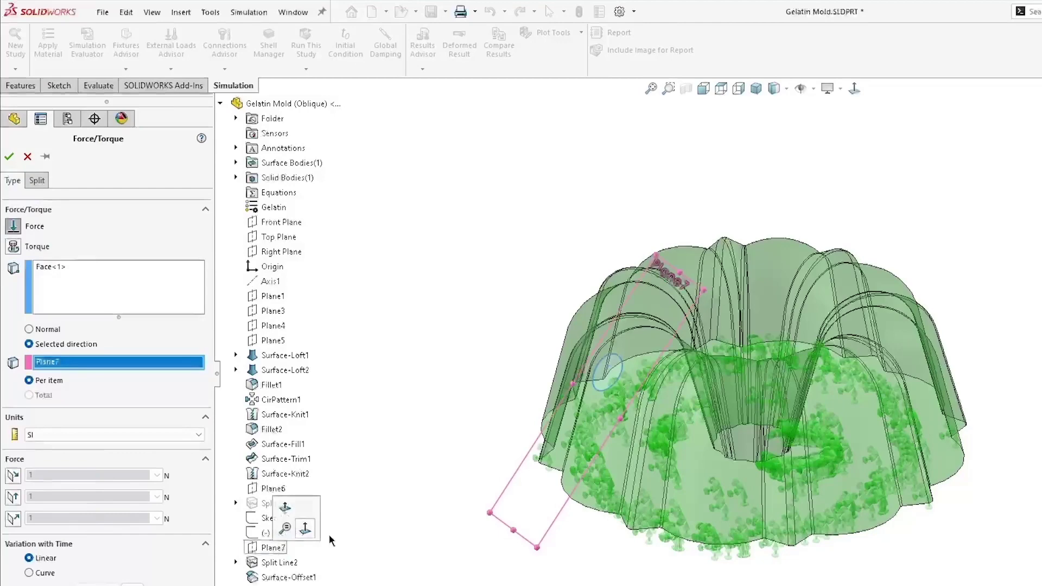
mouse_move(419, 488)
middle_down()
mouse_move(373, 400)
mouse_move(435, 488)
middle_up()
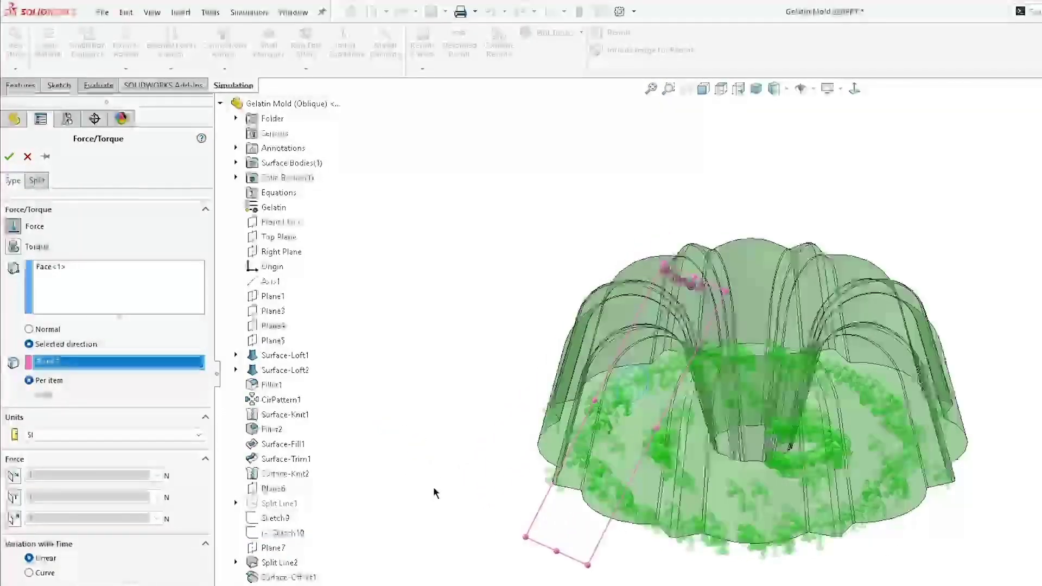
Step: Enter 15 N along the plane and 40 N normal to Plane7, with reversed directions
click(13, 476)
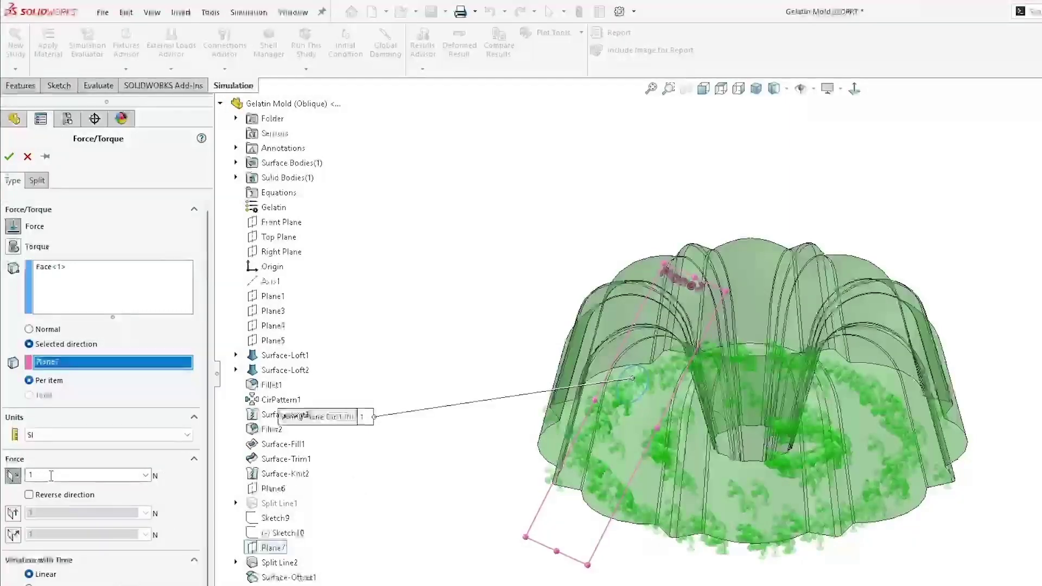
click(52, 475)
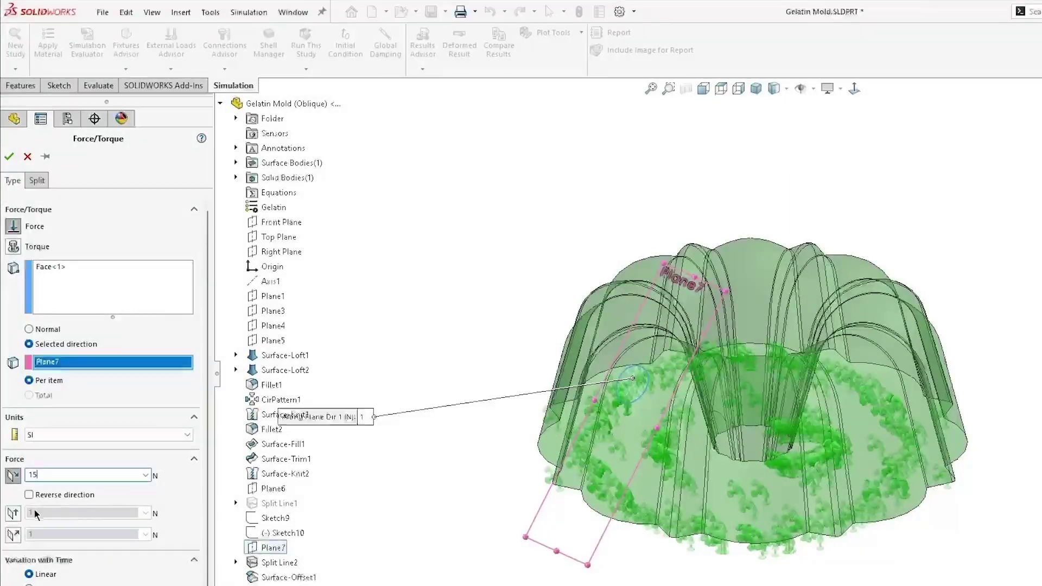
click(12, 536)
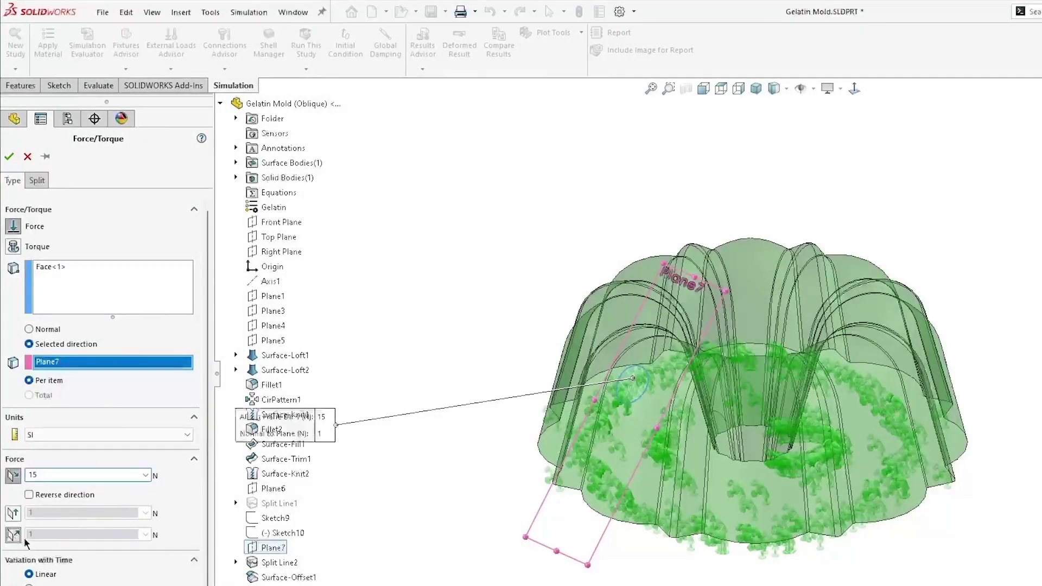
click(56, 536)
text(40)
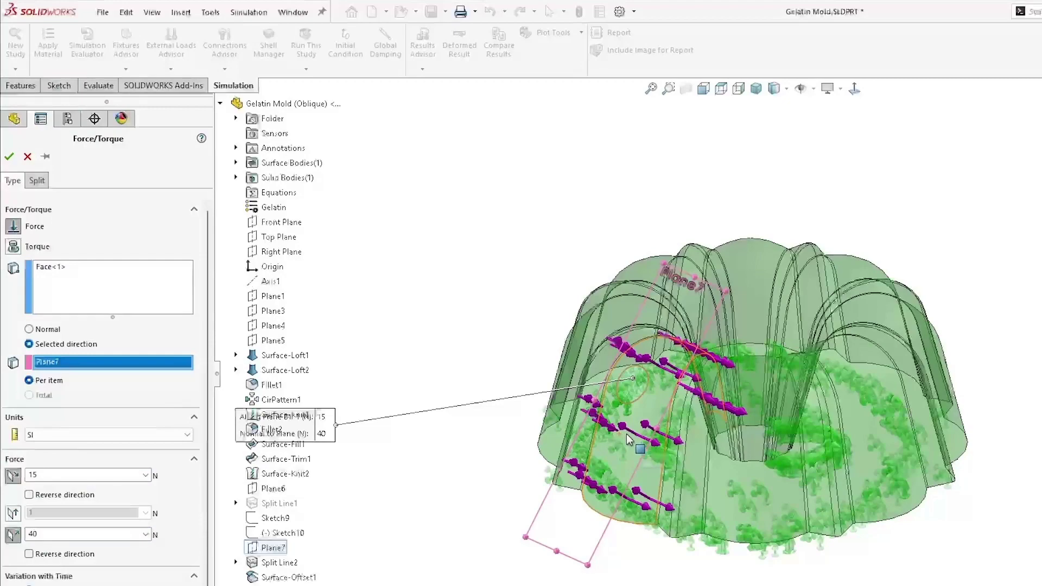
middle_drag(628, 442, 609, 407)
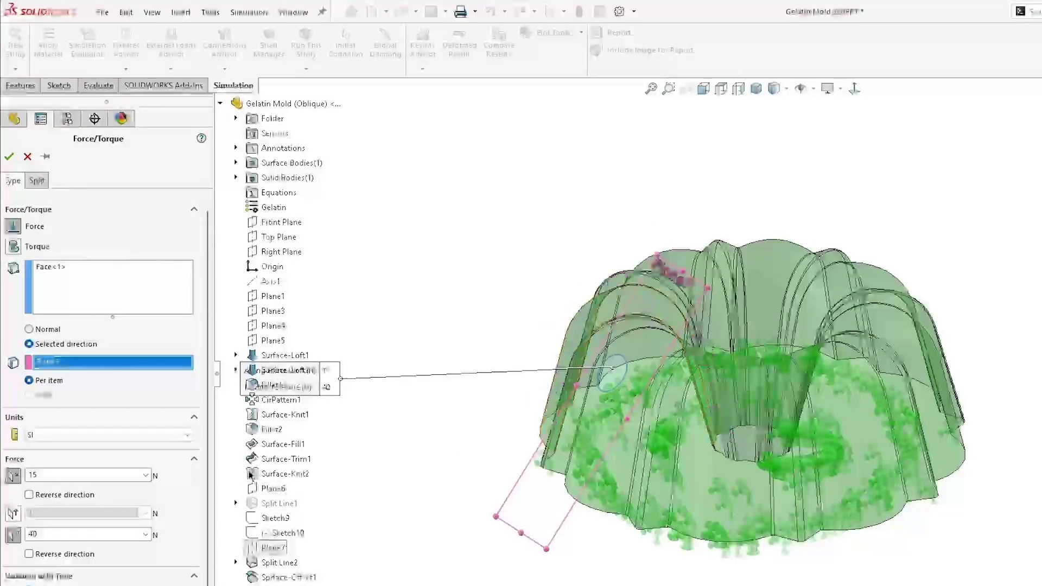
click(30, 554)
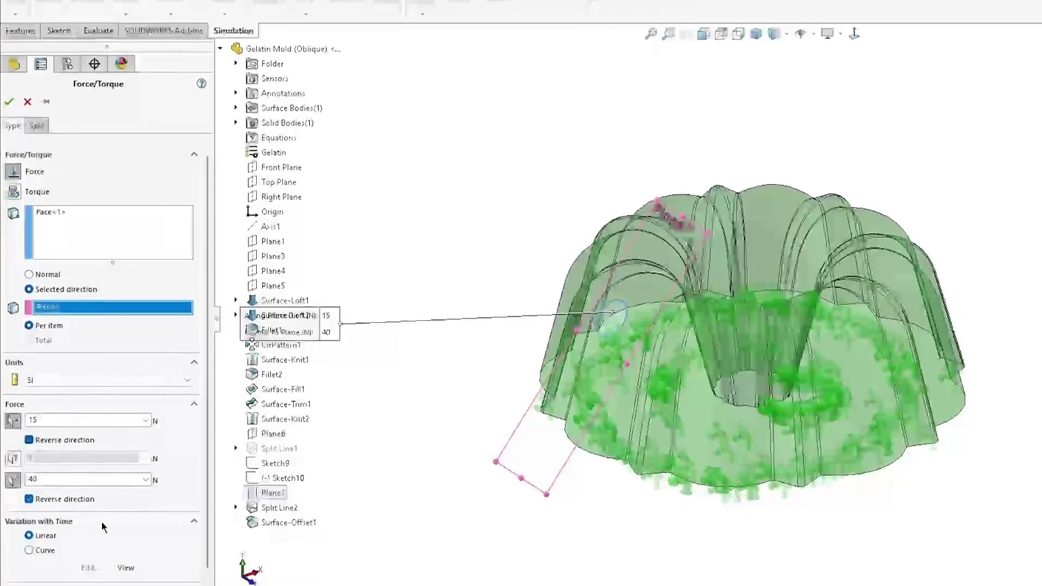
Step: Make the force vary by a time curve, with the second point at 0.25 s
click(45, 517)
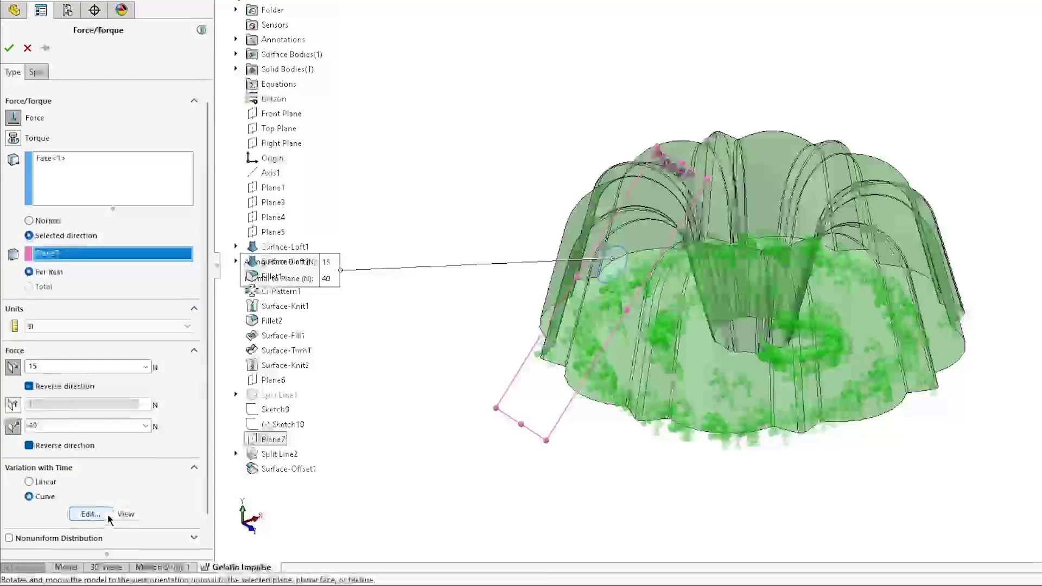
click(90, 514)
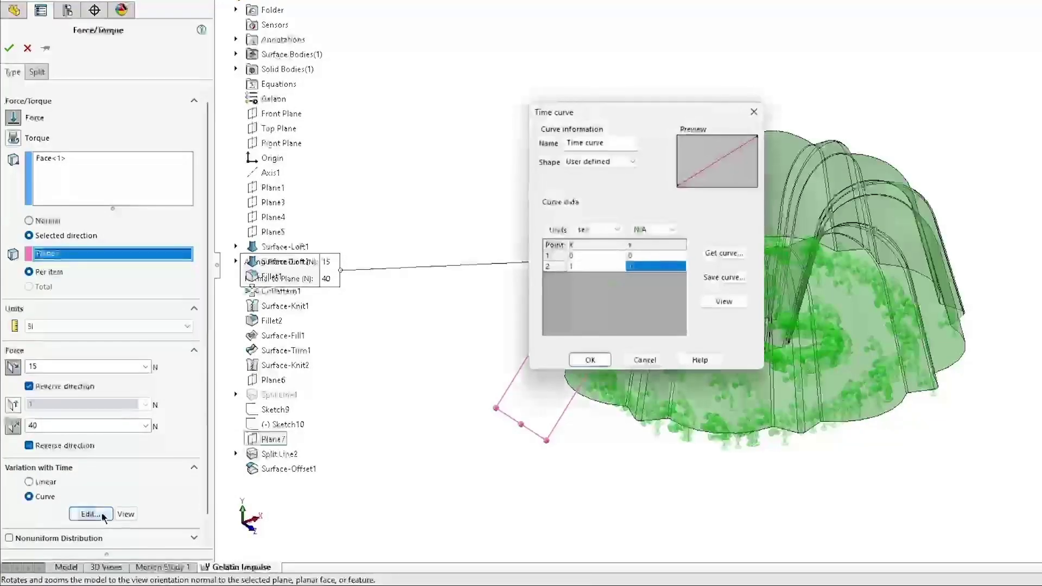
click(580, 267)
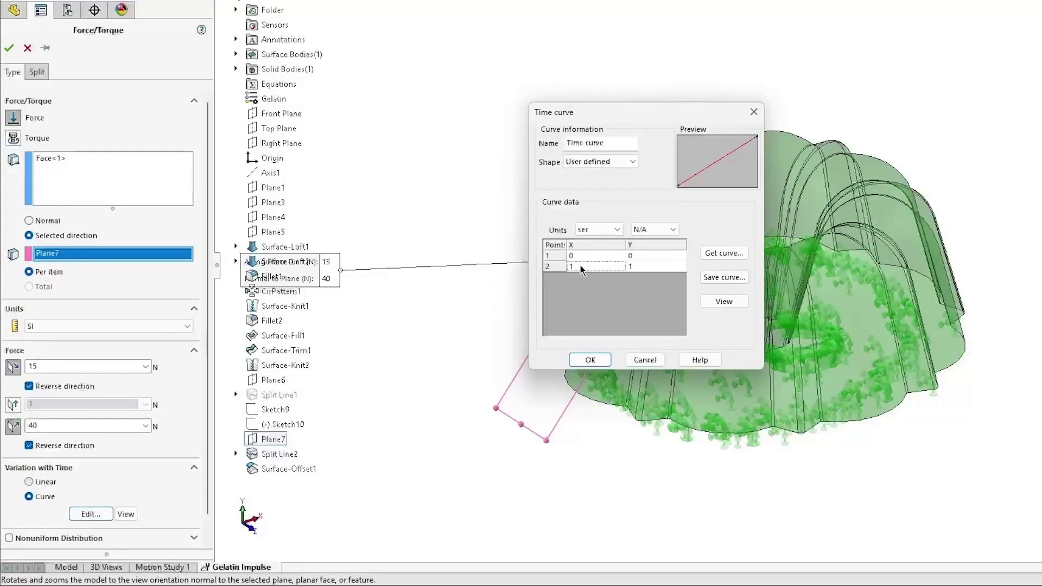
click(581, 266)
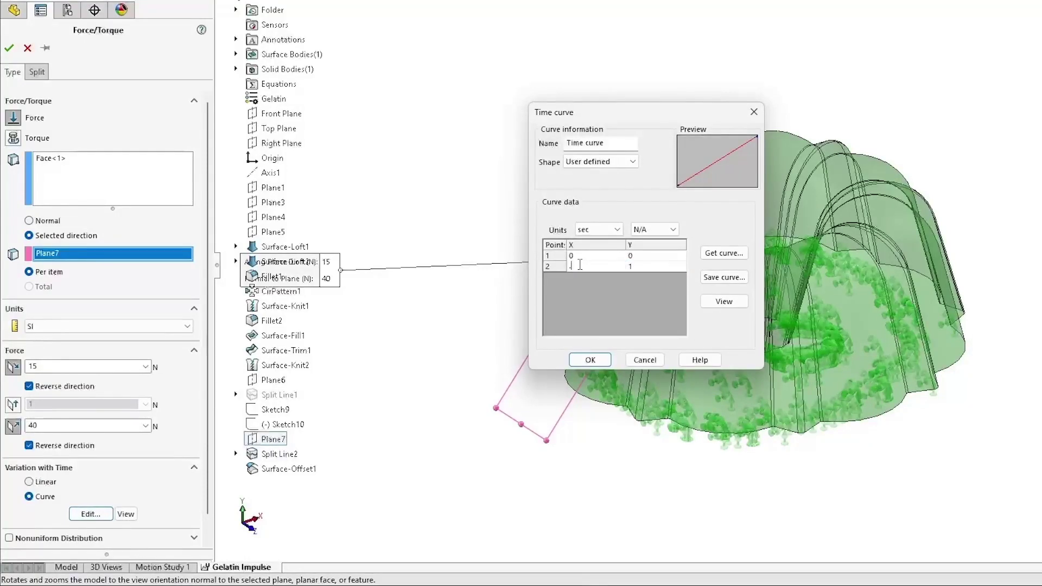
text(.25)
click(555, 278)
Step: Add curve points (0.5, 0) and (1, 0) to complete the triangular pulse
click(583, 282)
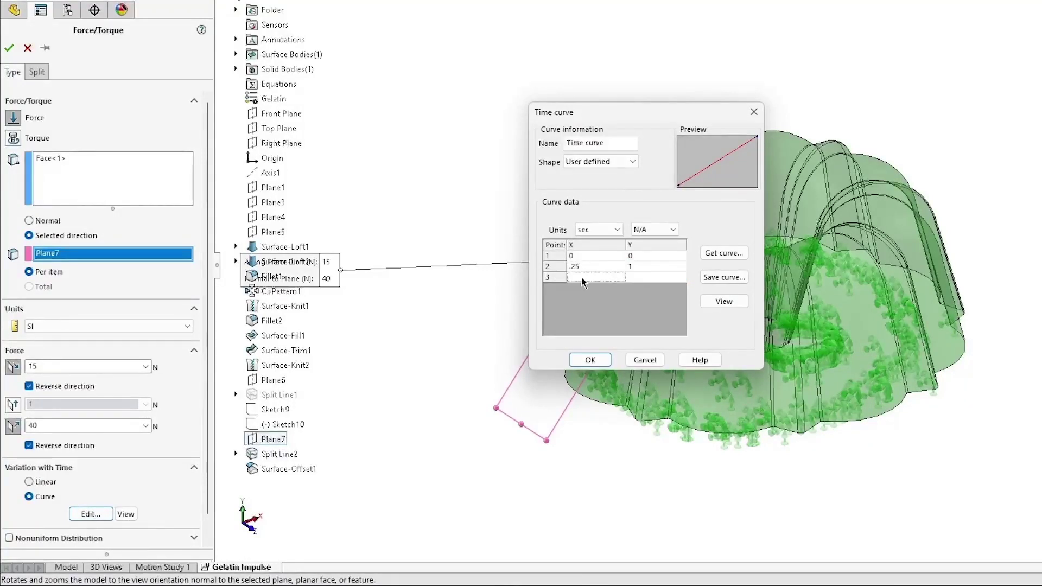
click(582, 278)
text(.5)
key(Tab)
text(0)
click(574, 288)
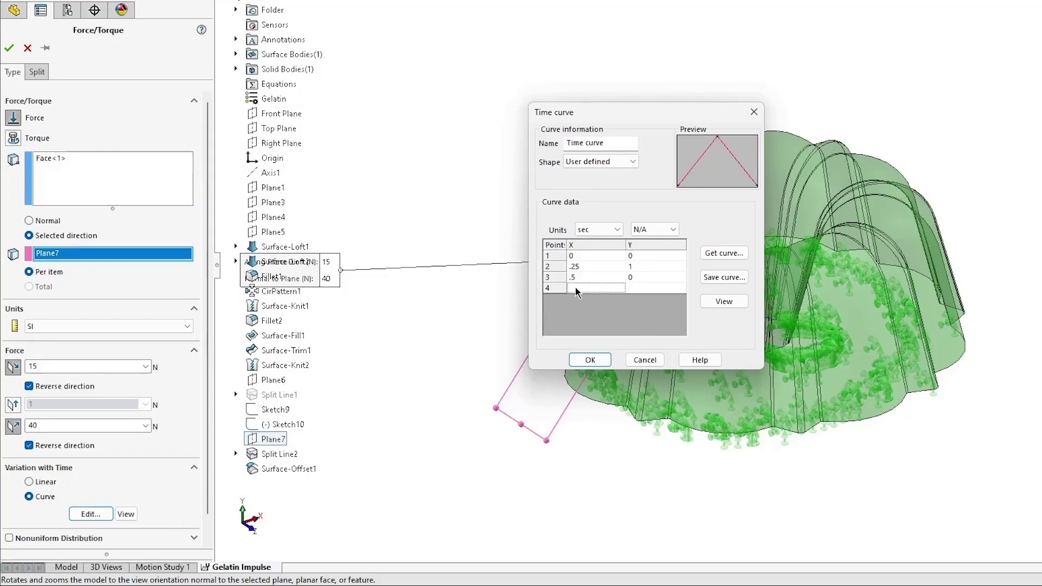
text(0)
key(Tab)
text(0)
key(Return)
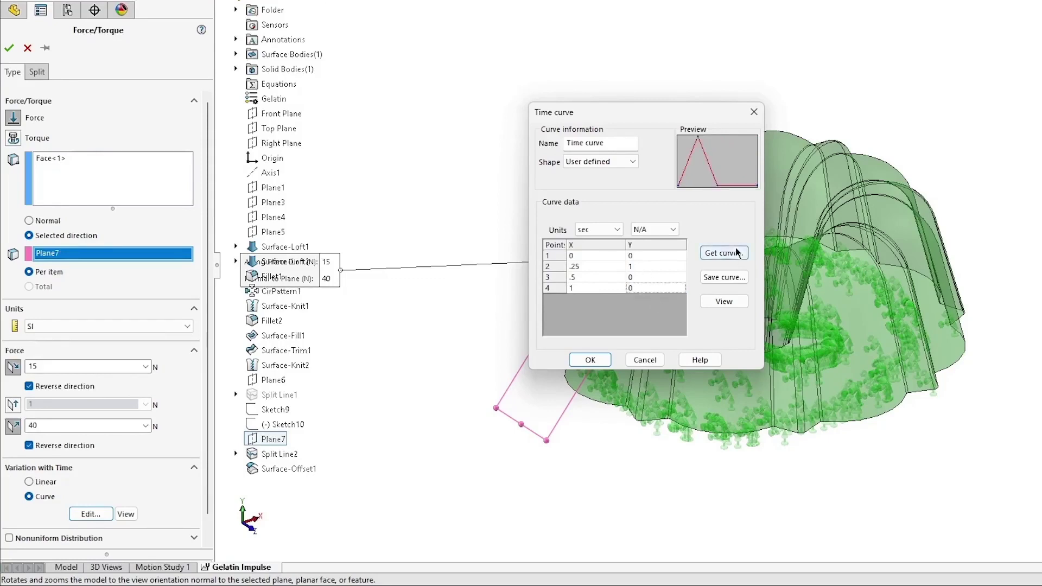
Step: Accept the time curve and add Force-1 to the study
click(590, 360)
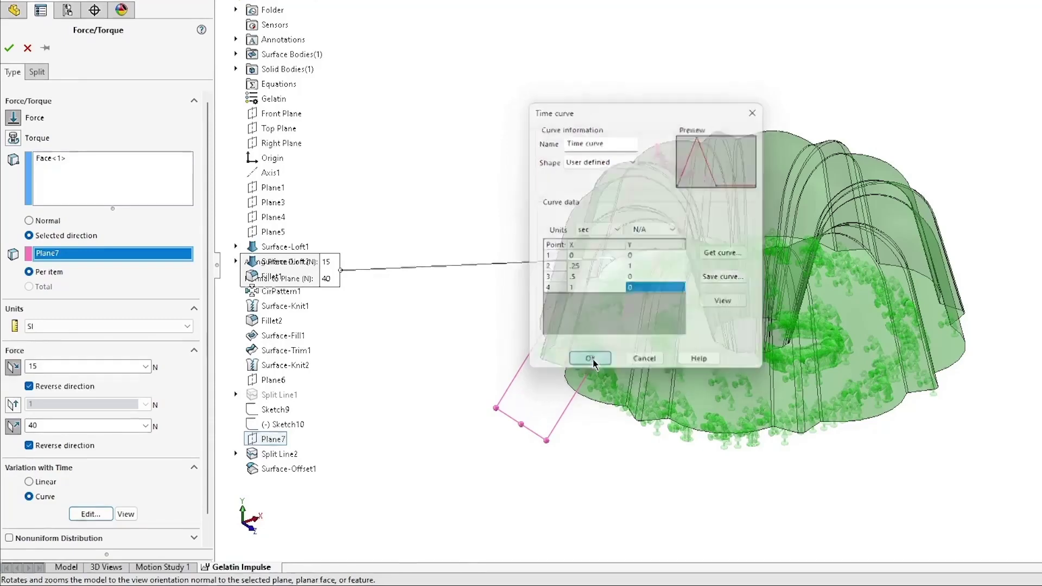
click(8, 48)
right_click(52, 333)
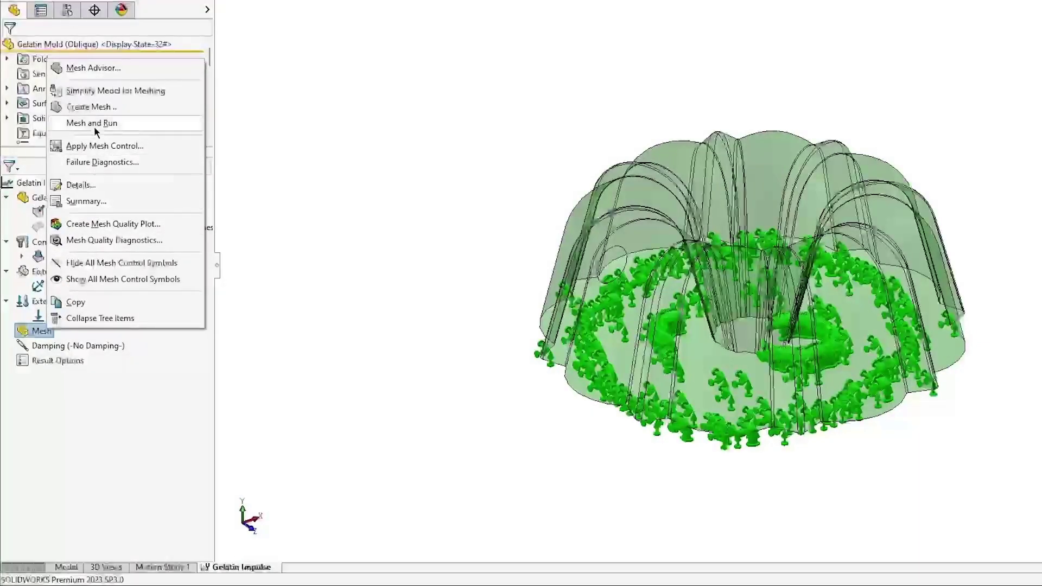
Step: Mesh the mold with the density slider moved slightly toward Coarse
click(93, 107)
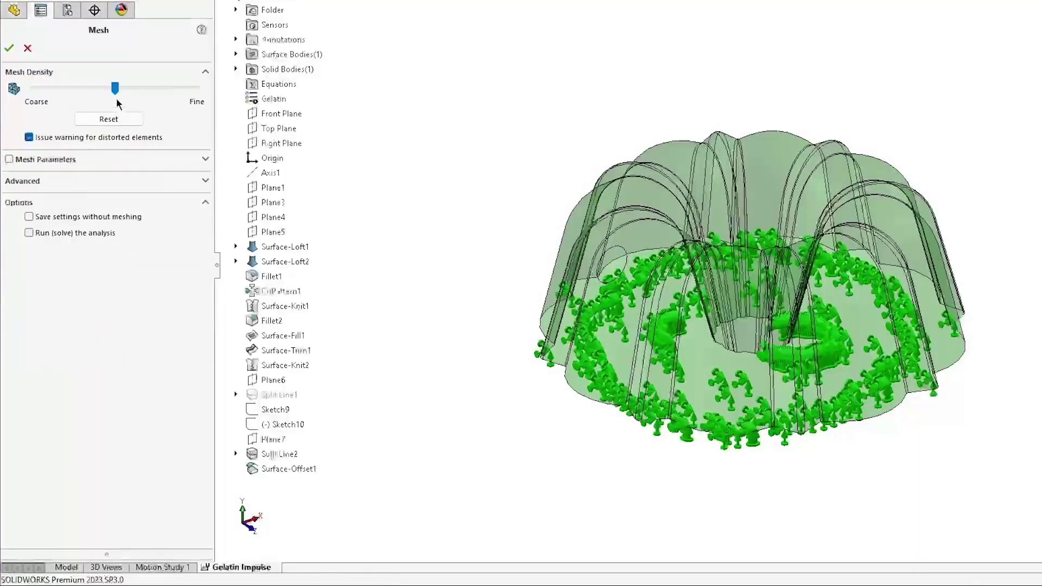
drag(115, 88, 97, 93)
click(48, 161)
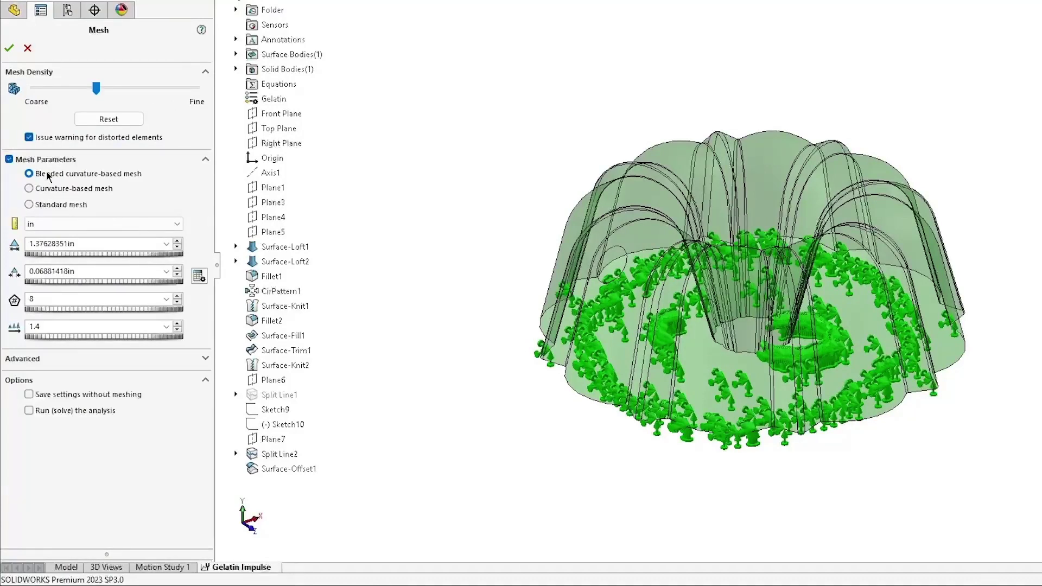
click(9, 48)
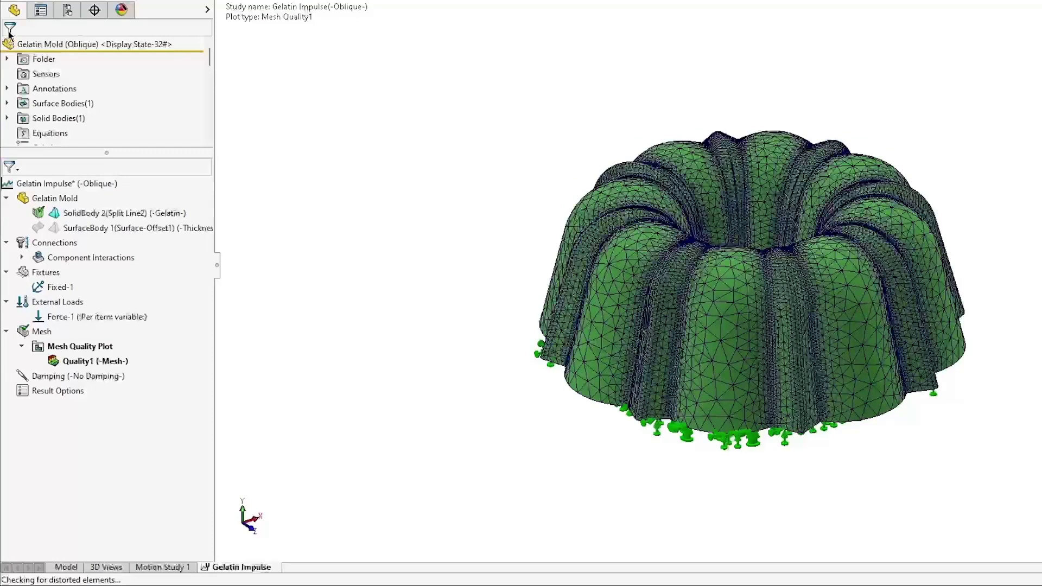
right_click(56, 393)
click(32, 416)
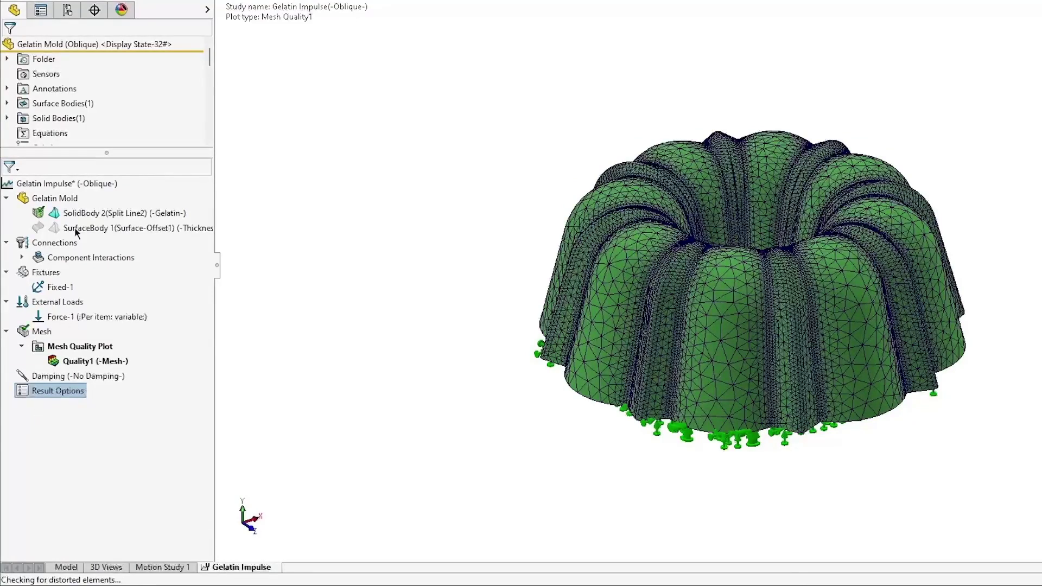
right_click(64, 184)
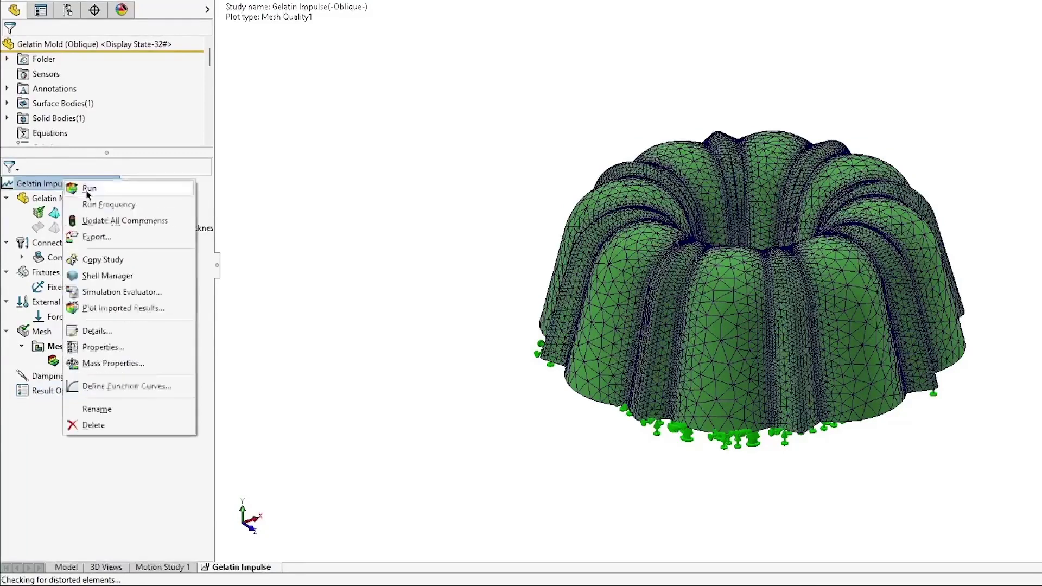
click(120, 349)
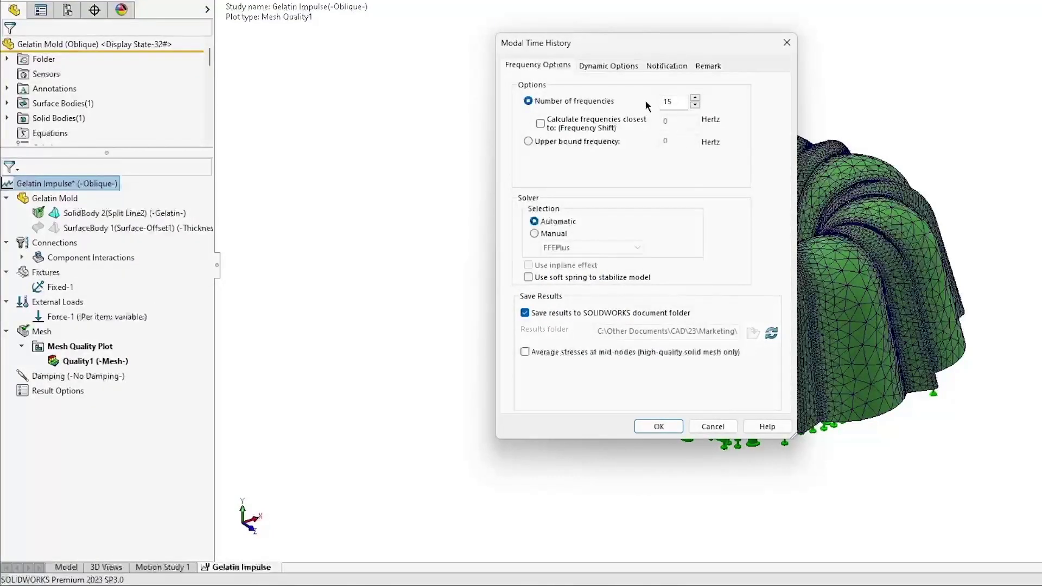
click(617, 65)
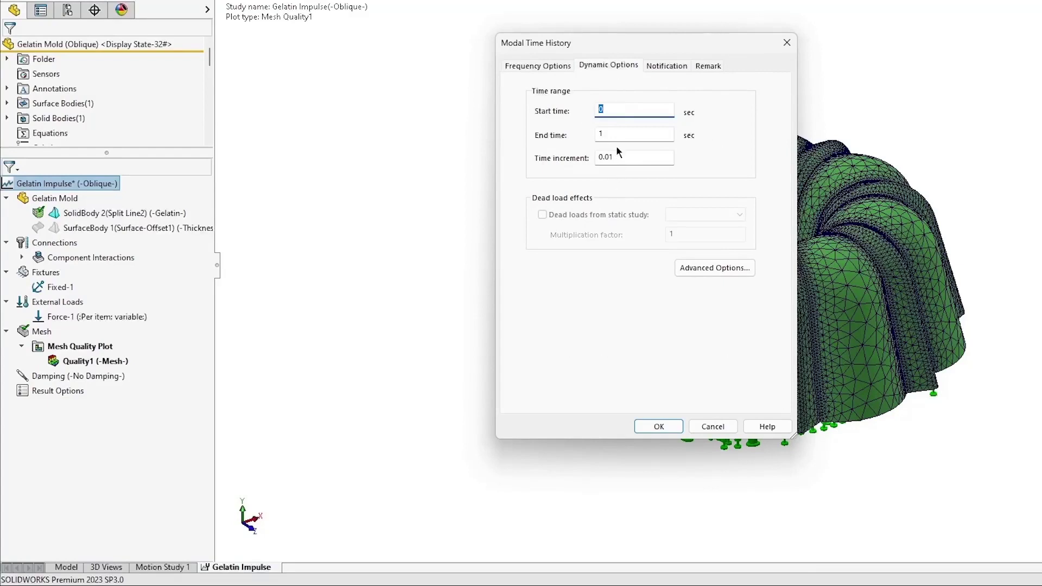
click(666, 427)
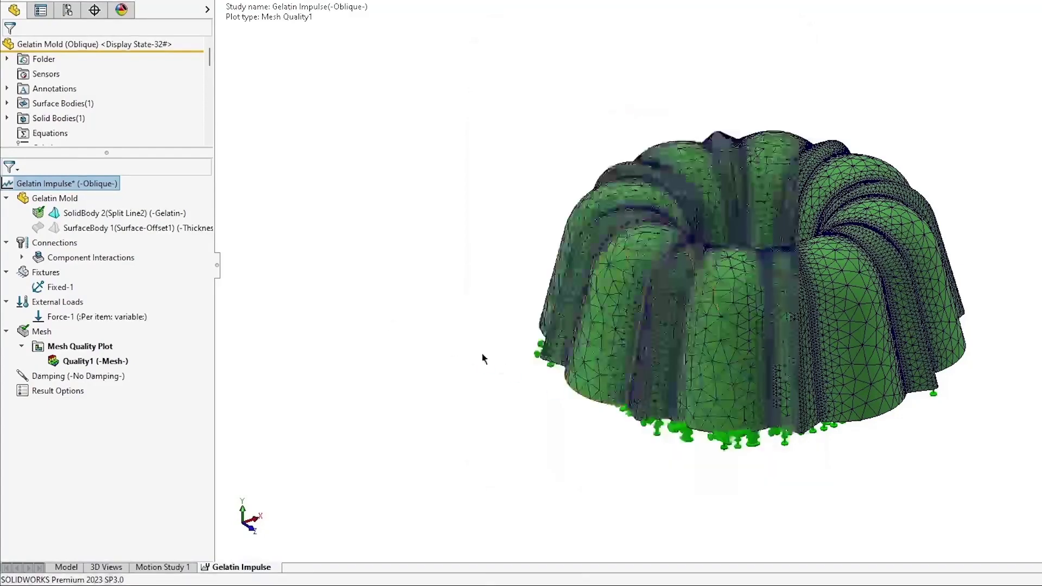
Step: Run Frequency on the Gelatin Impulse study
right_click(80, 186)
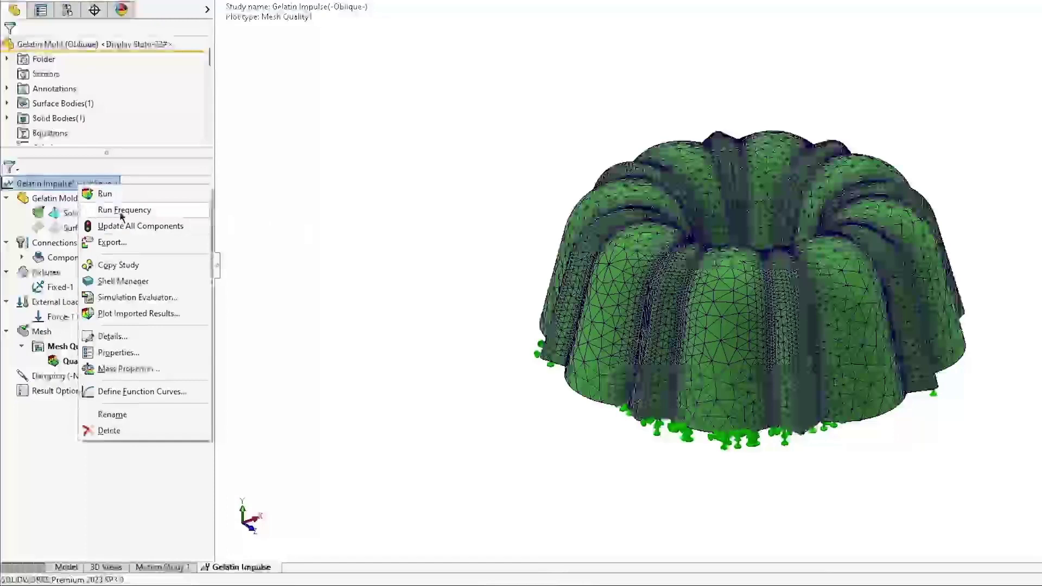
click(124, 212)
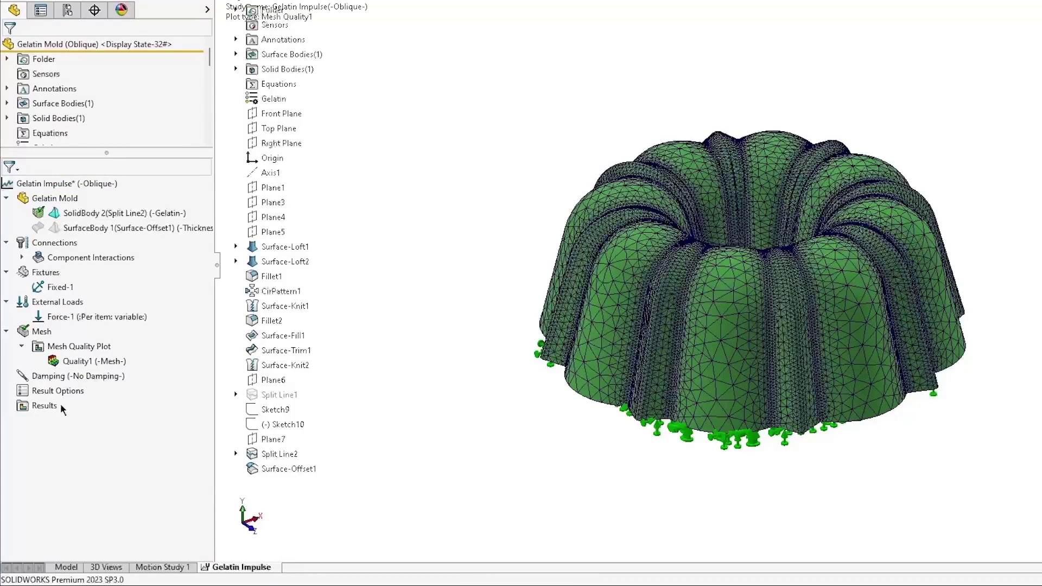
Step: List the resonant frequencies and scroll to mode 15 at 12.146 Hz
right_click(41, 407)
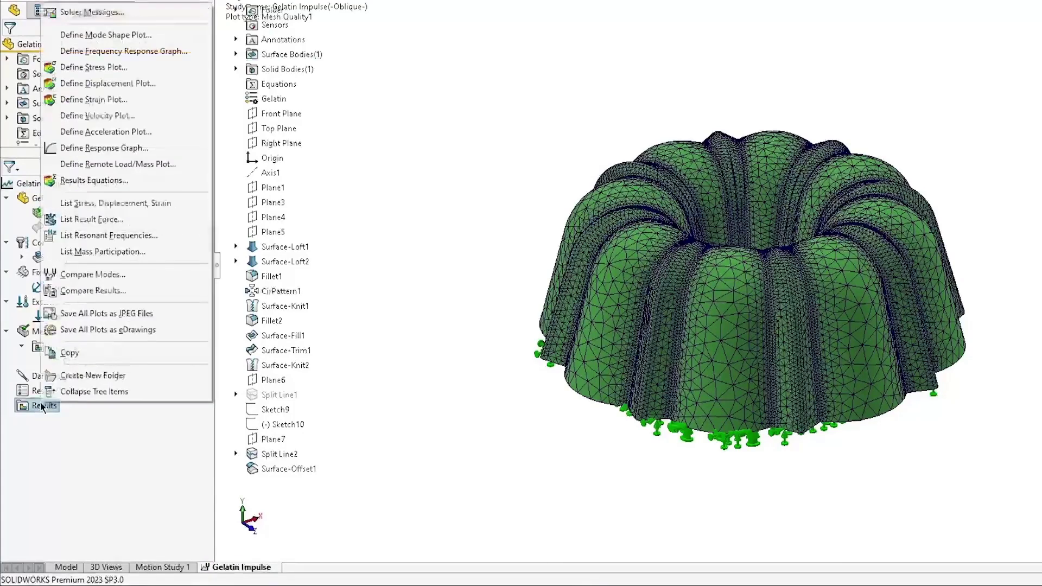
click(100, 235)
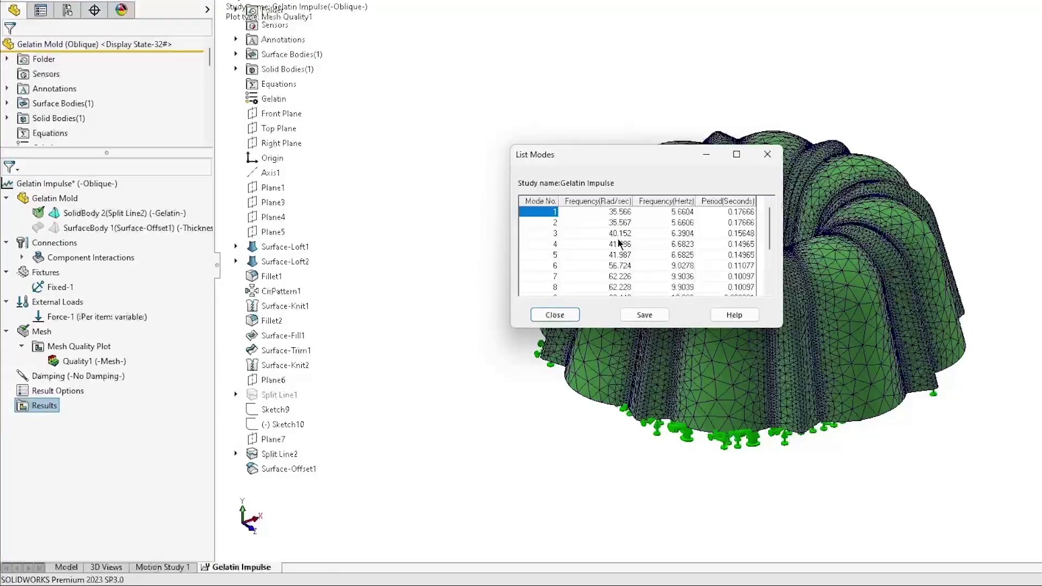
scroll(619, 244, down, 2)
scroll(619, 242, down, 1)
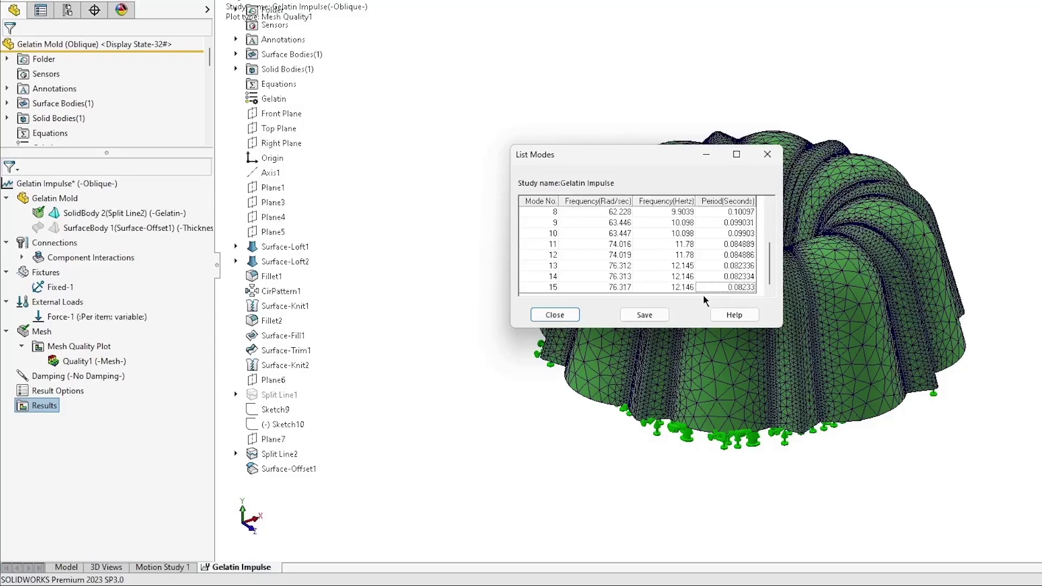
Step: Swap to the Mass Participation table, enlarge it to show all 15 modes, then close it
click(554, 315)
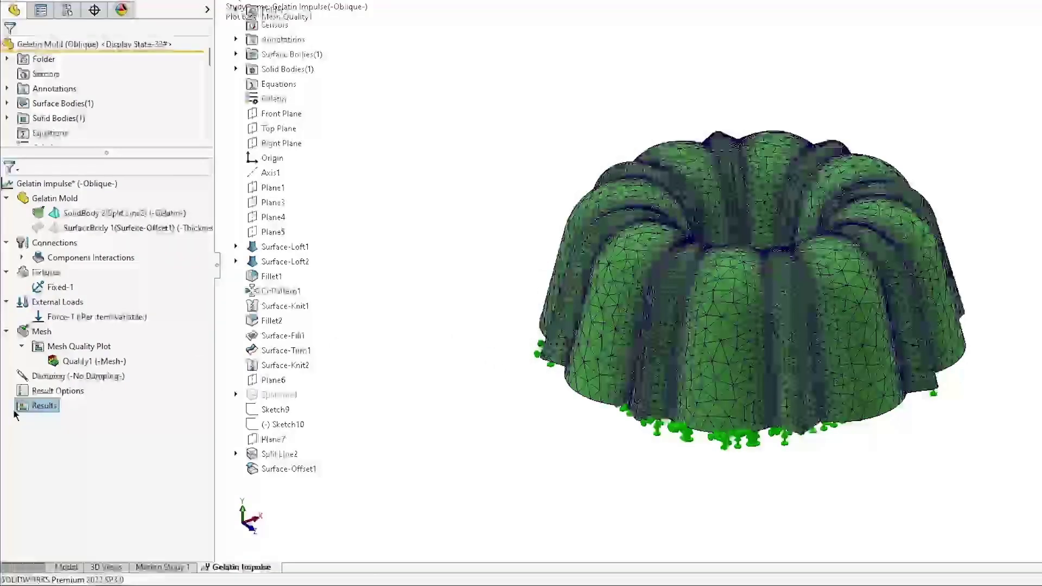
right_click(38, 406)
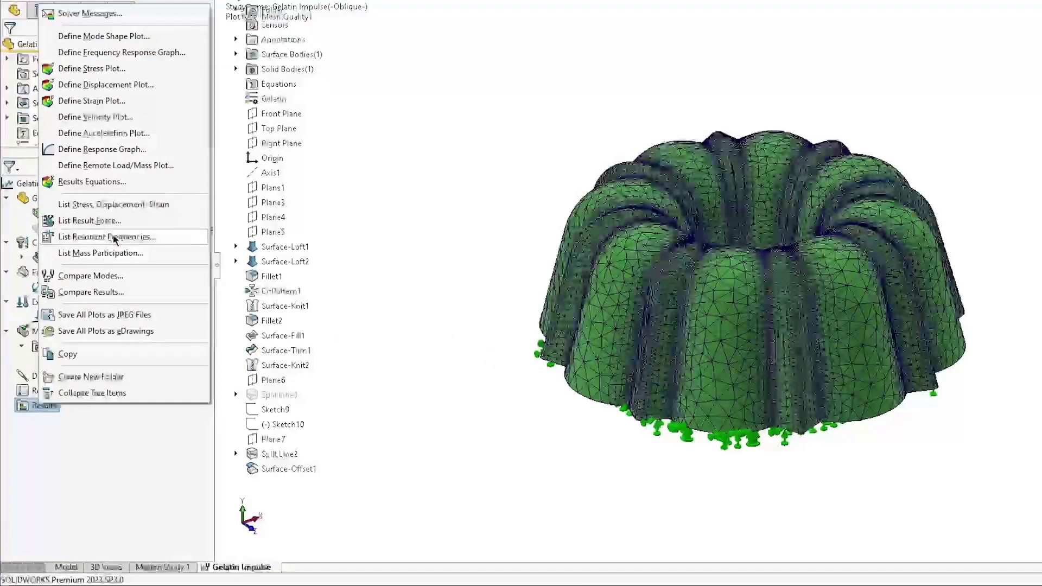
click(115, 253)
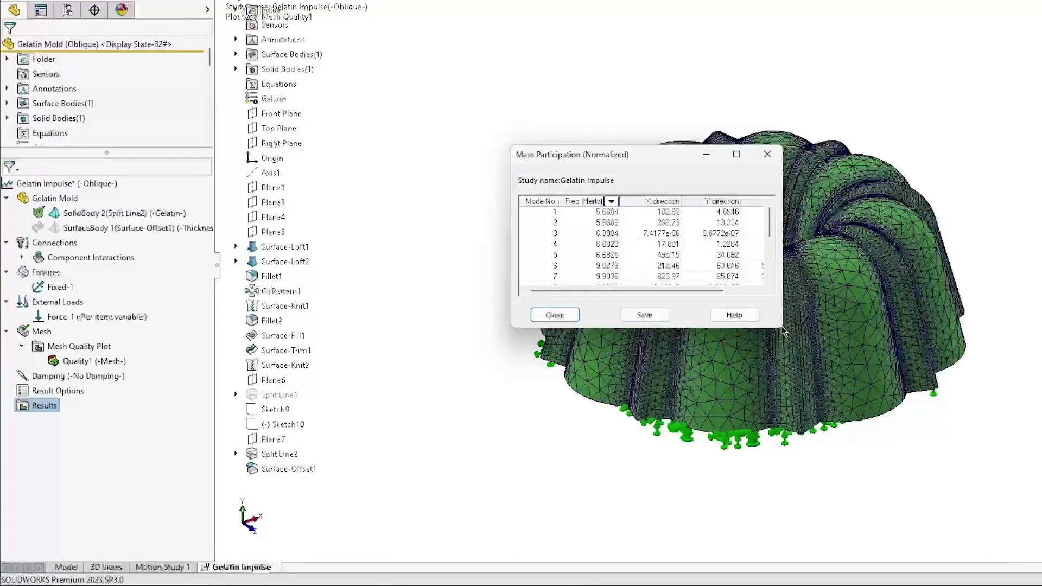
drag(781, 326, 845, 433)
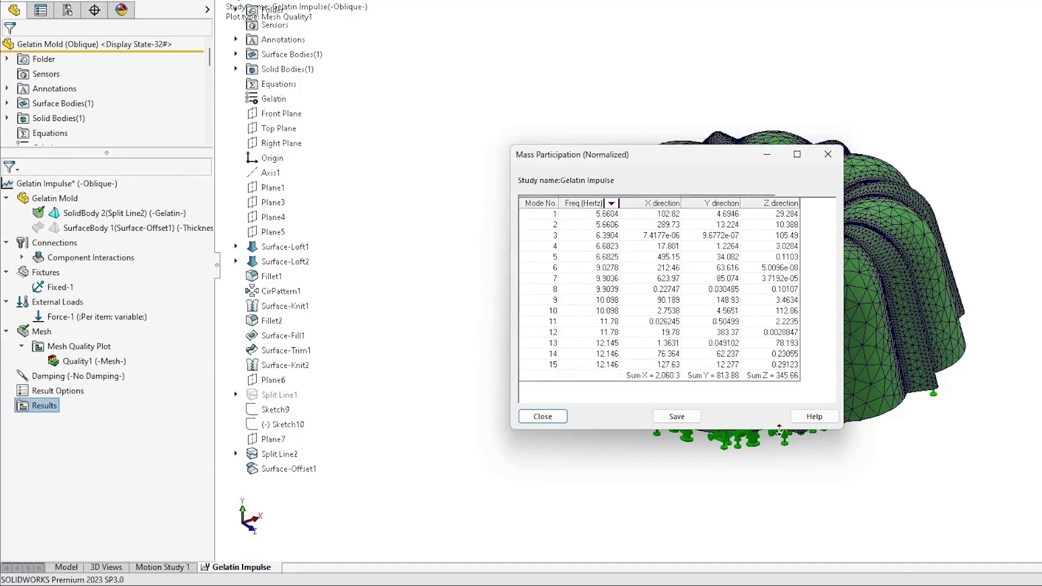
click(562, 416)
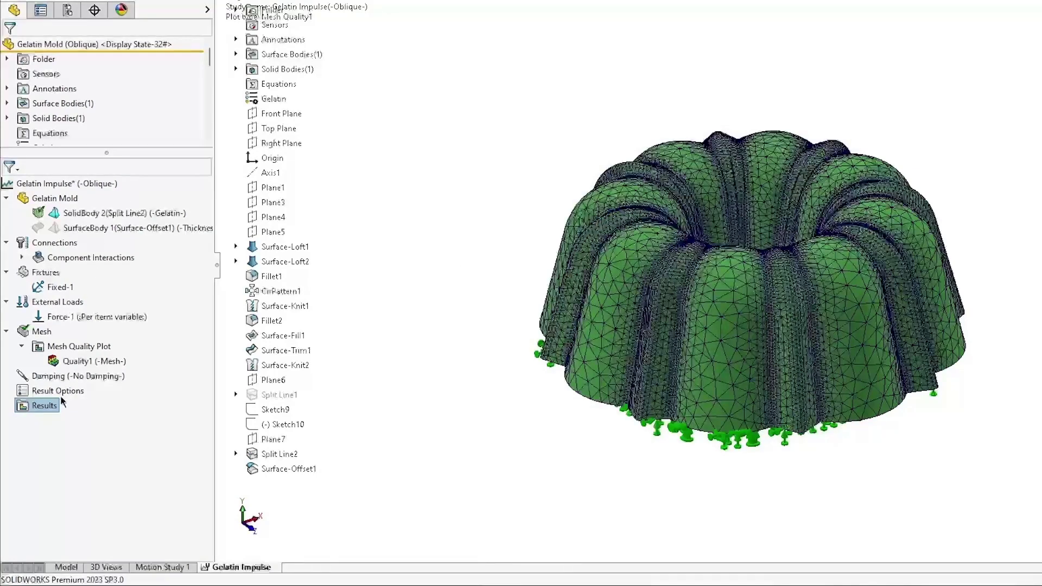
right_click(54, 408)
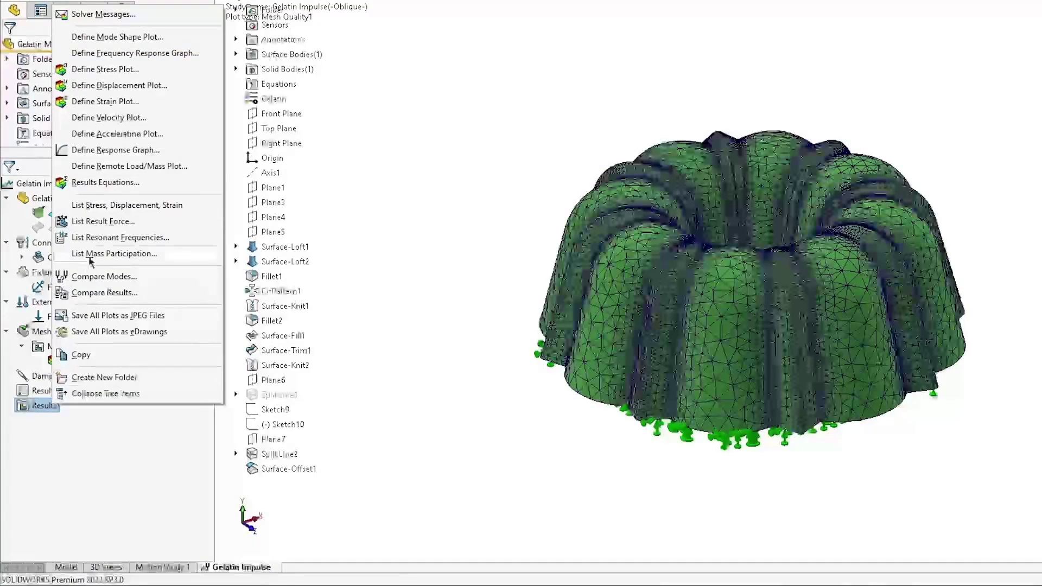
click(95, 242)
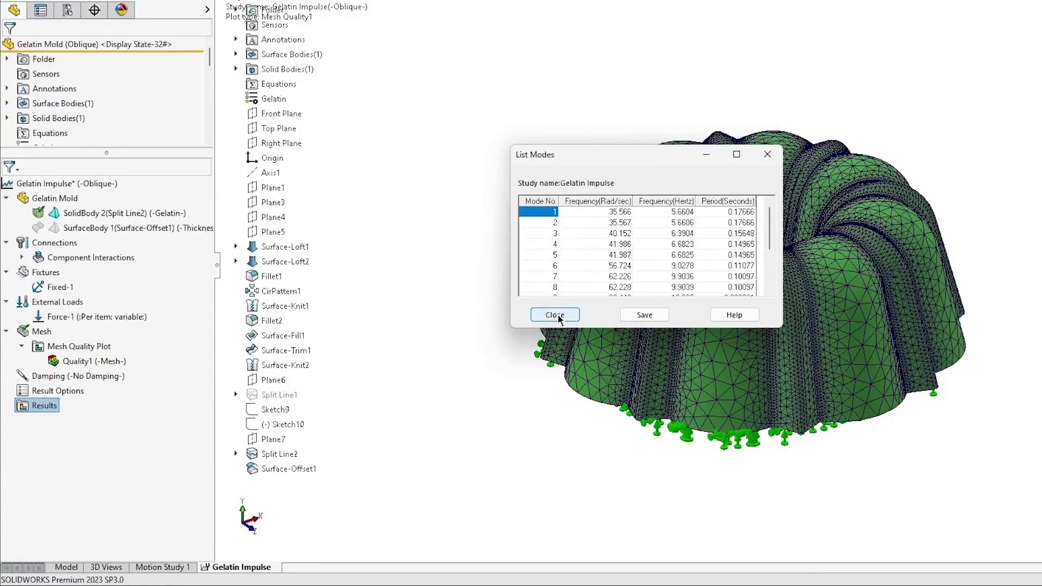
click(558, 316)
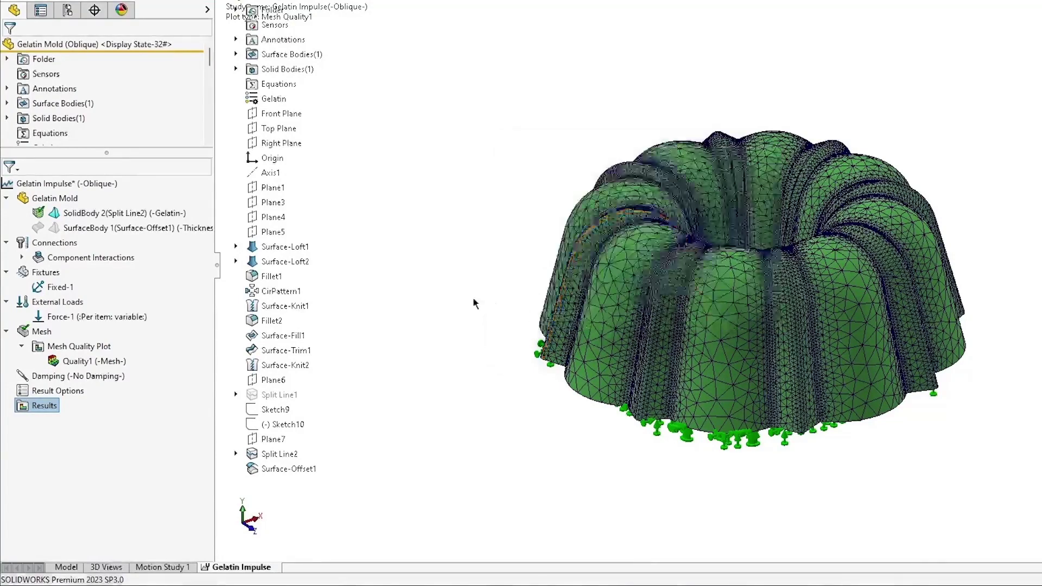
Step: In the Gelatin Impulse study properties, set number of frequencies to 1 and time increment to 0.0176 s
right_click(107, 186)
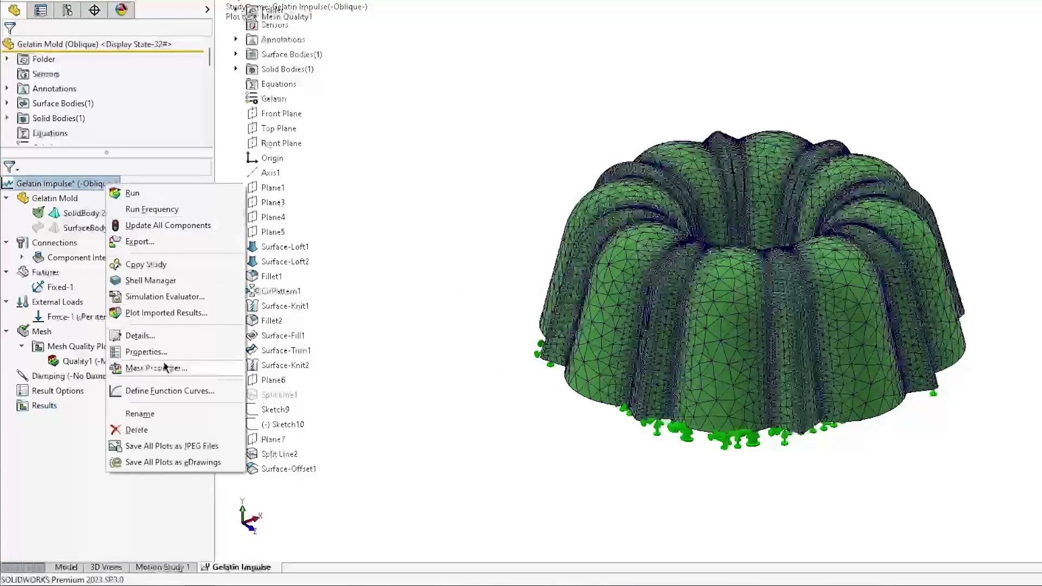
click(151, 355)
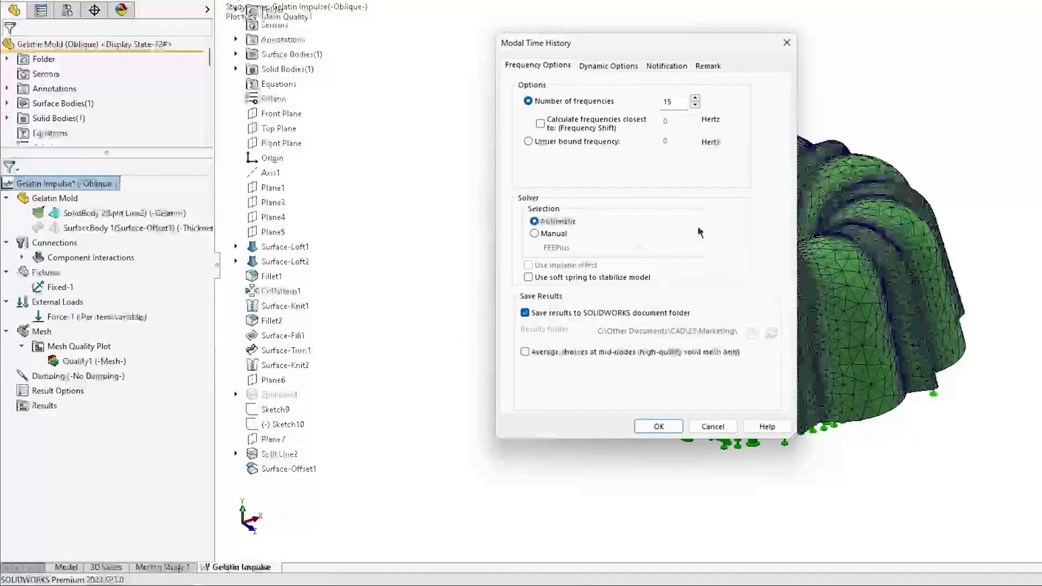
double_click(670, 102)
text(1)
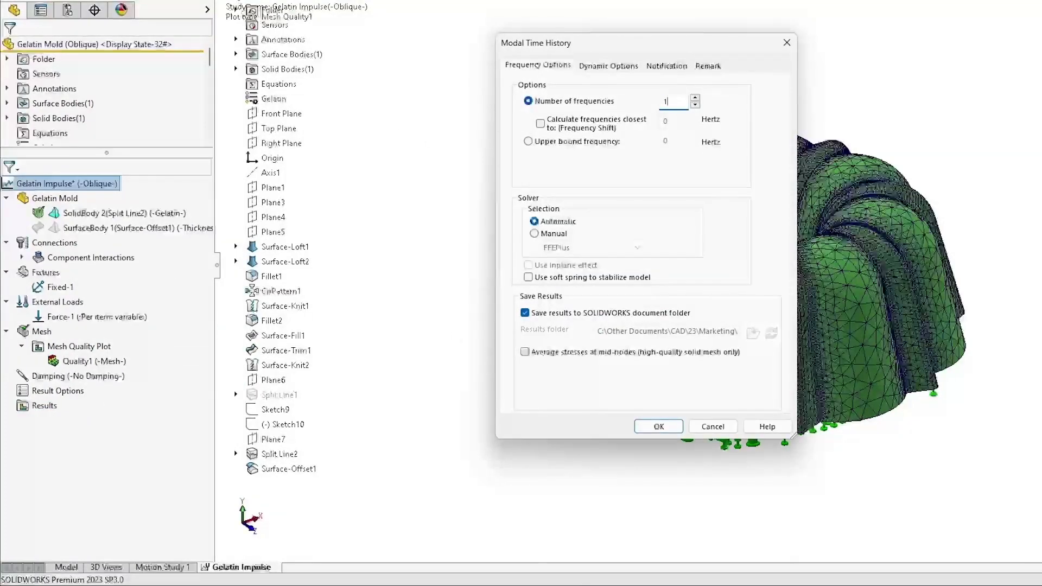
click(629, 68)
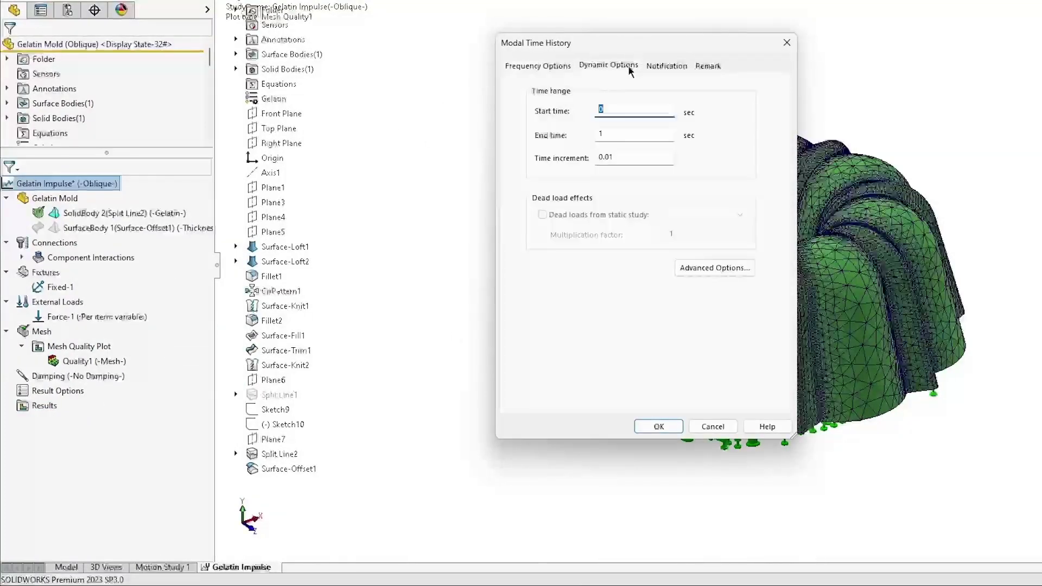
click(621, 156)
text(76)
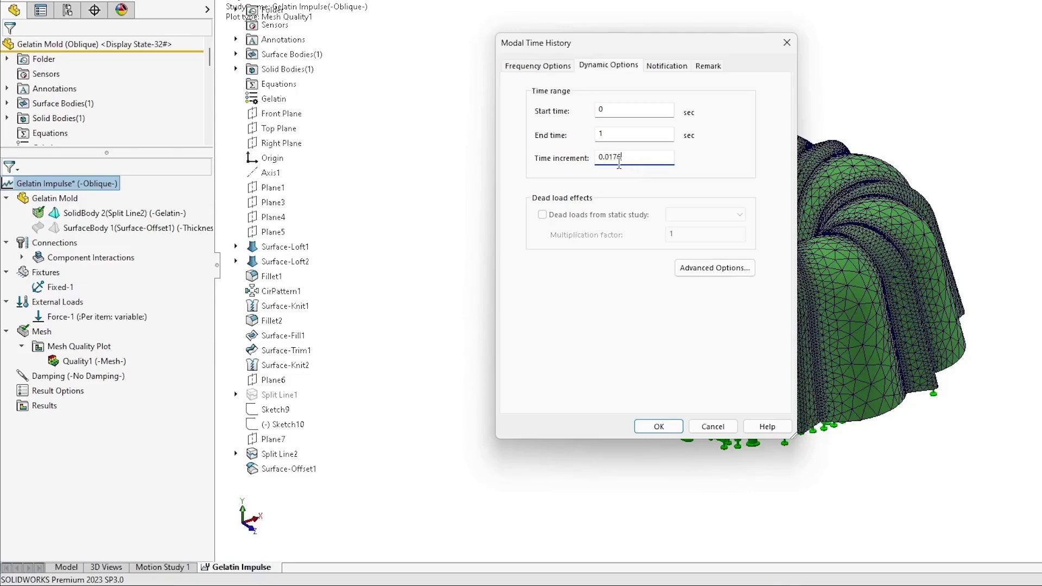
click(663, 427)
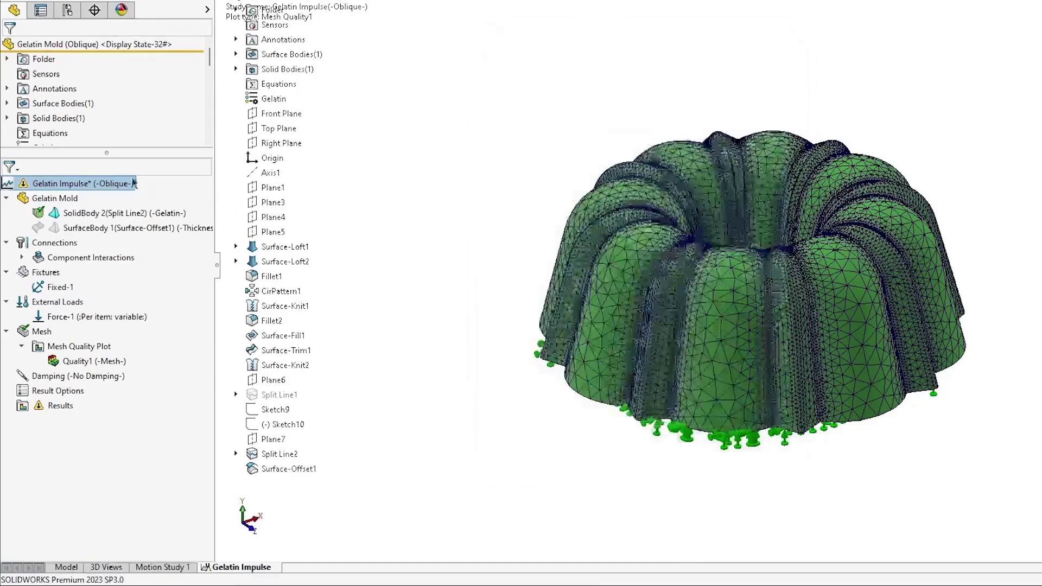
Step: Run the Gelatin Impulse study to generate the Stress1 and Displacement1 results
right_click(103, 186)
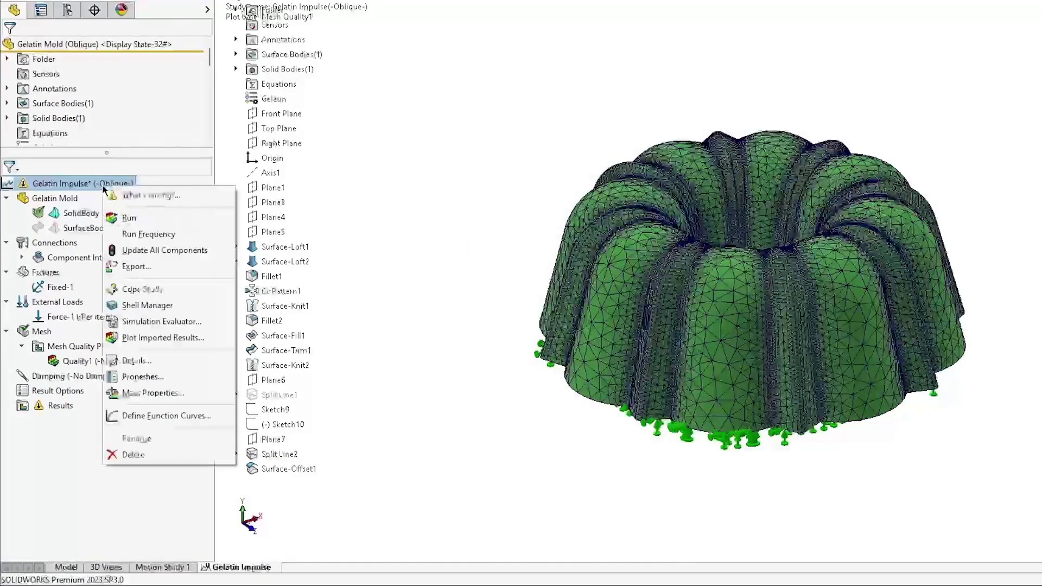
click(124, 235)
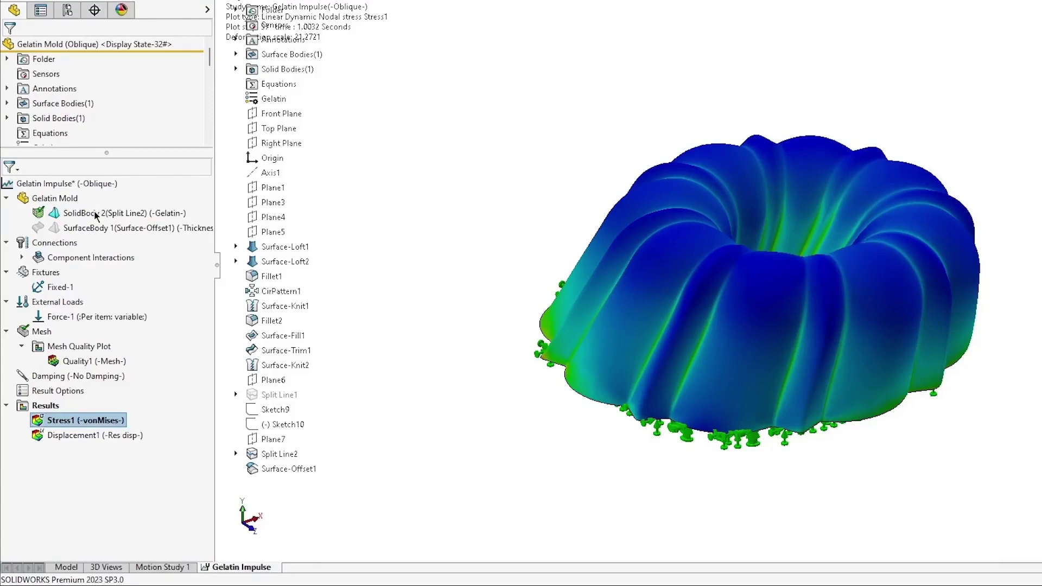
Step: Display the Displacement1 resultant displacement plot on the gelatin mold
click(79, 436)
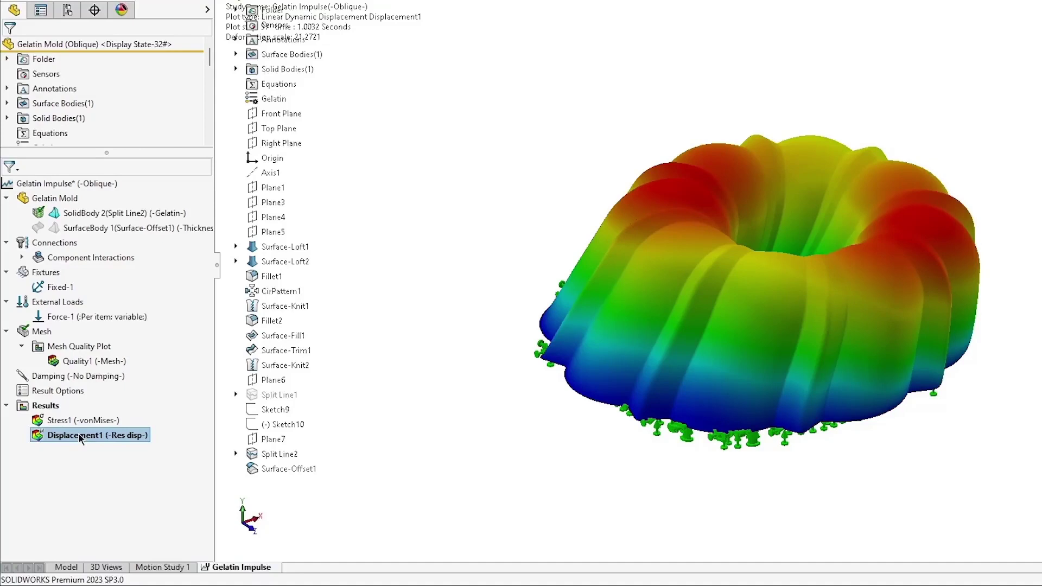
right_click(79, 434)
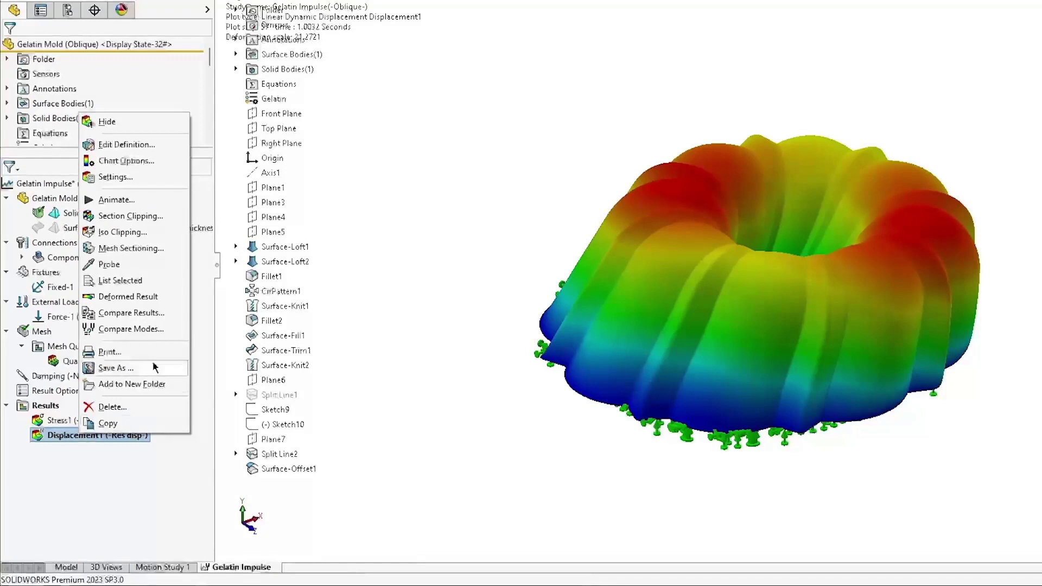
Step: In the Displacement1 plot definition's chart options, switch the legend number format to general
click(135, 144)
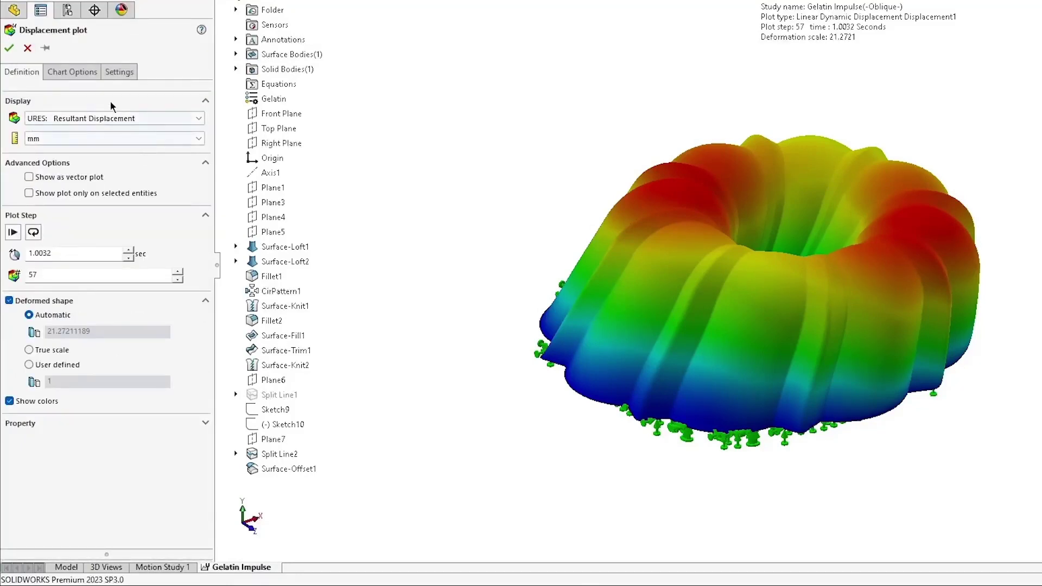
click(86, 75)
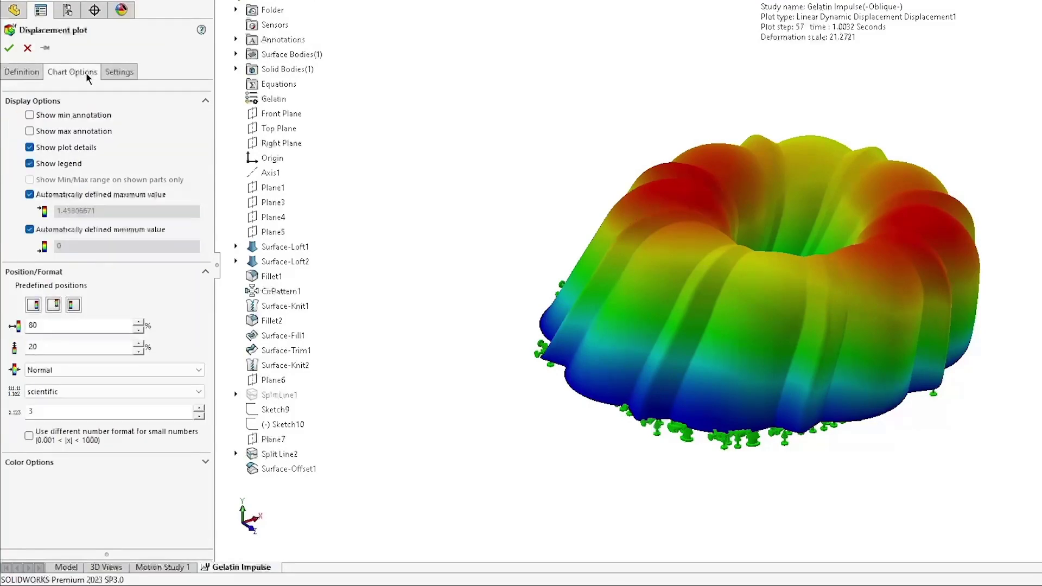
click(78, 392)
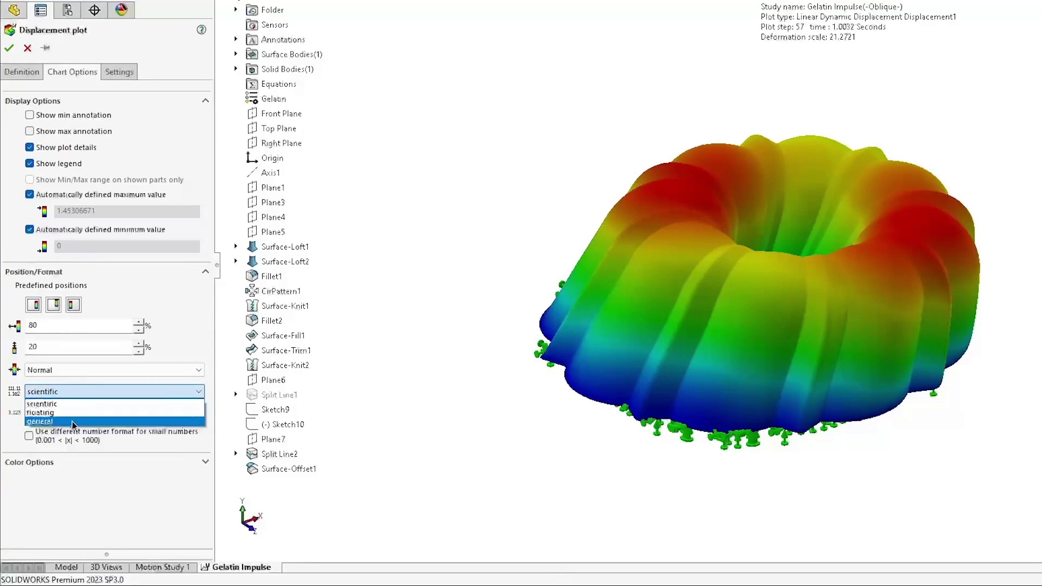
click(73, 422)
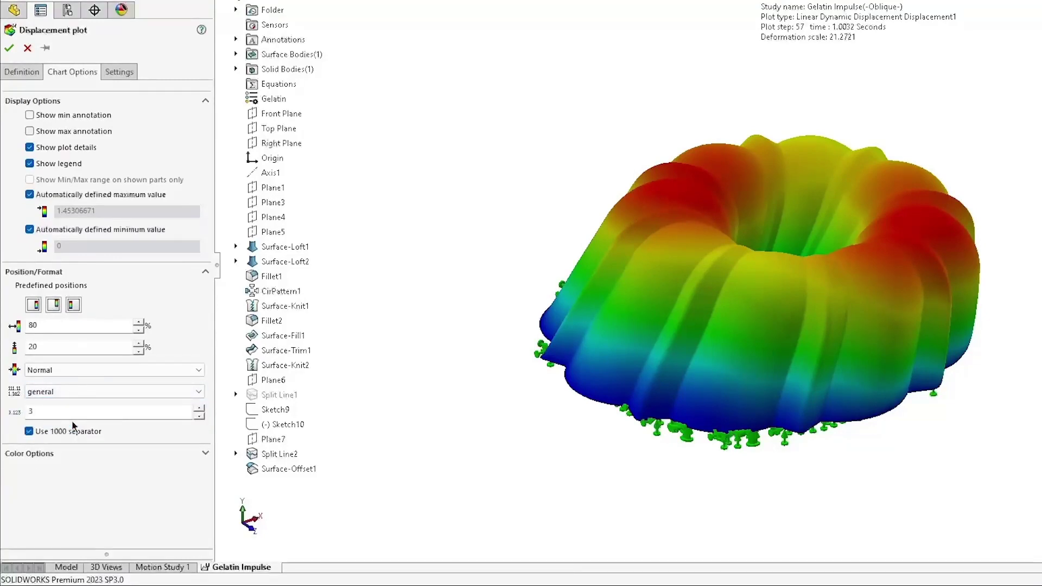
click(14, 51)
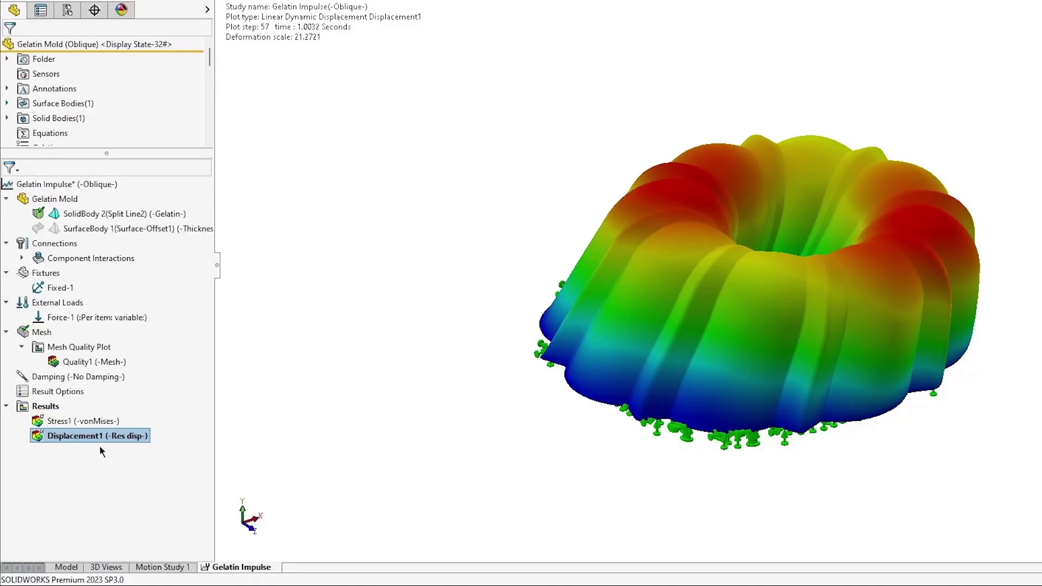
right_click(98, 439)
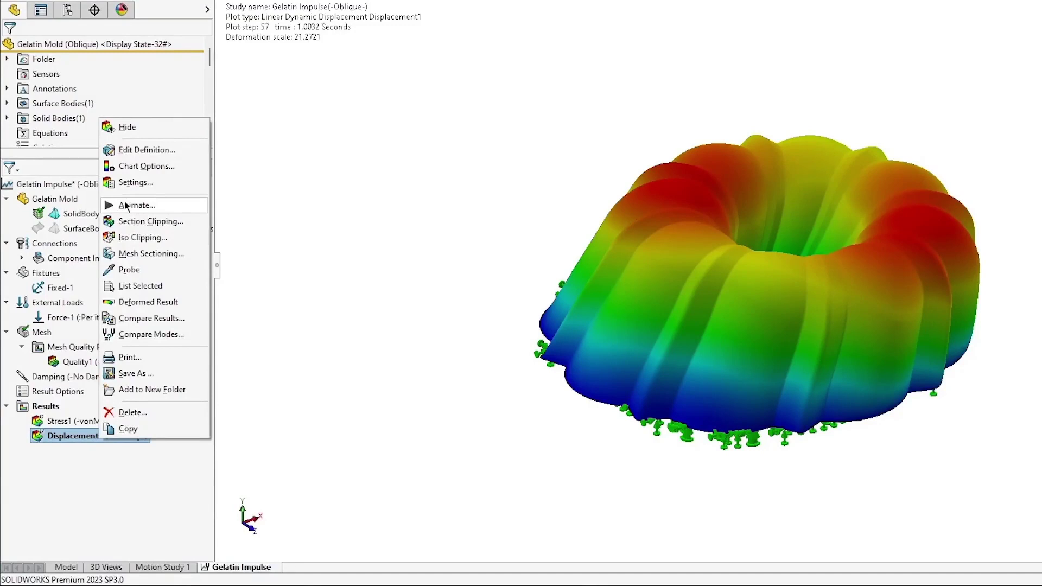
click(125, 205)
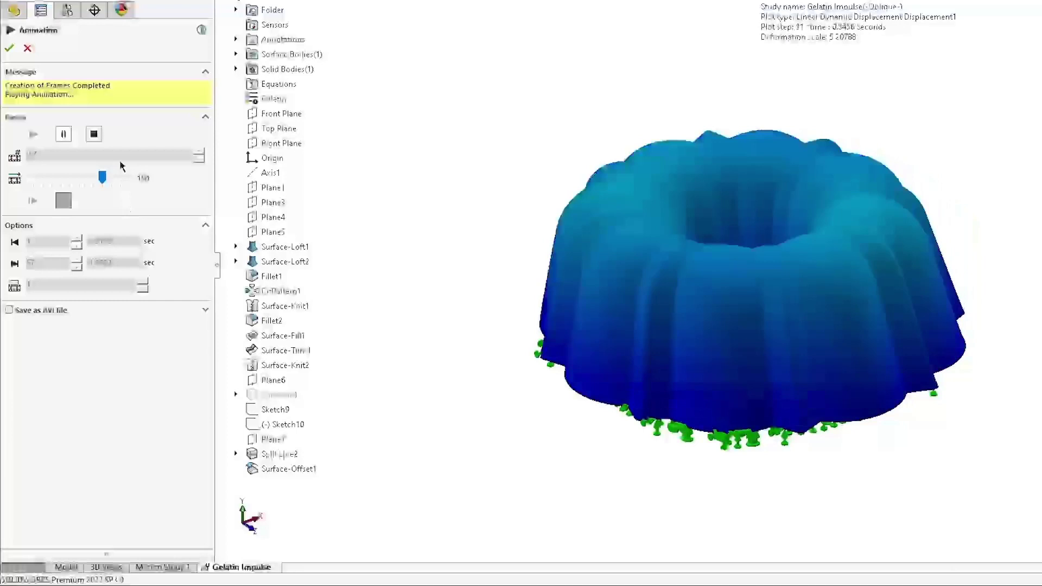
click(12, 48)
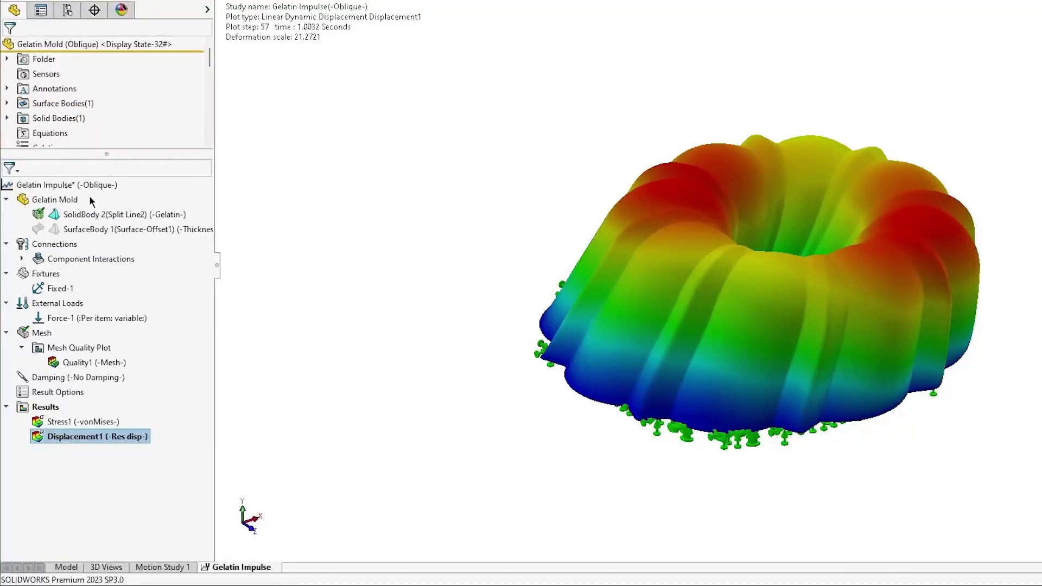
right_click(87, 187)
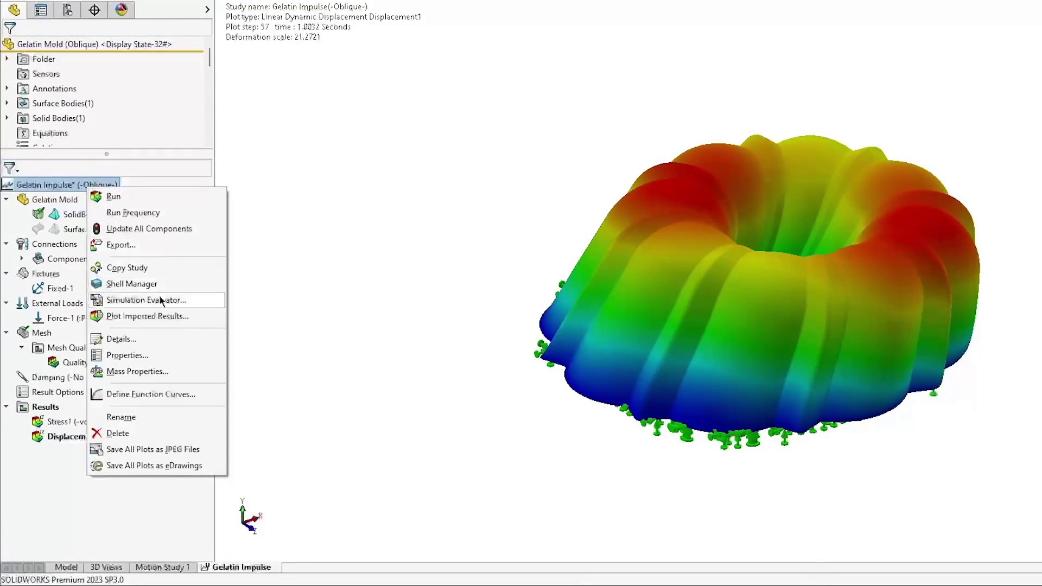
click(148, 354)
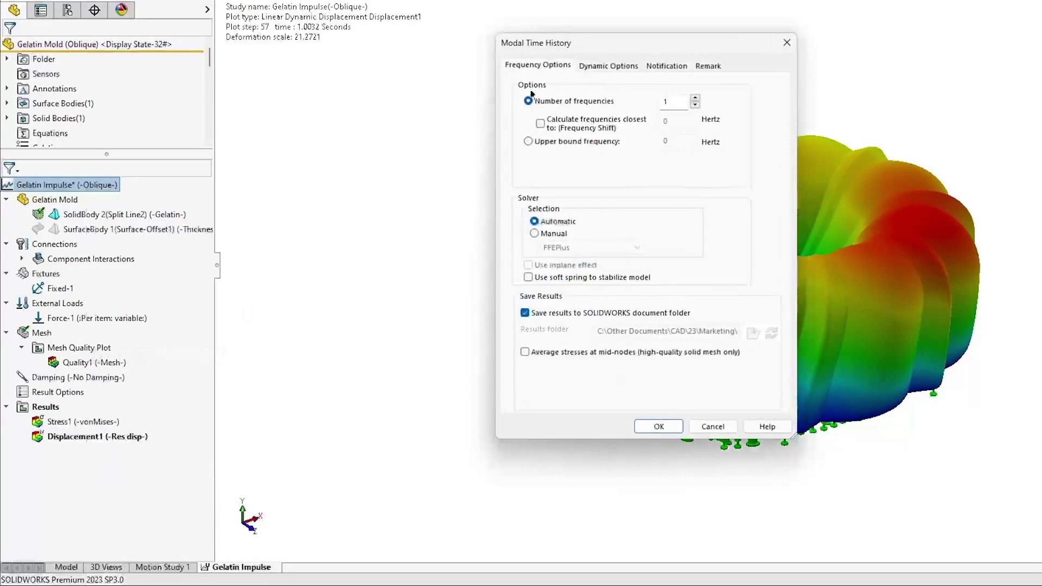
click(591, 66)
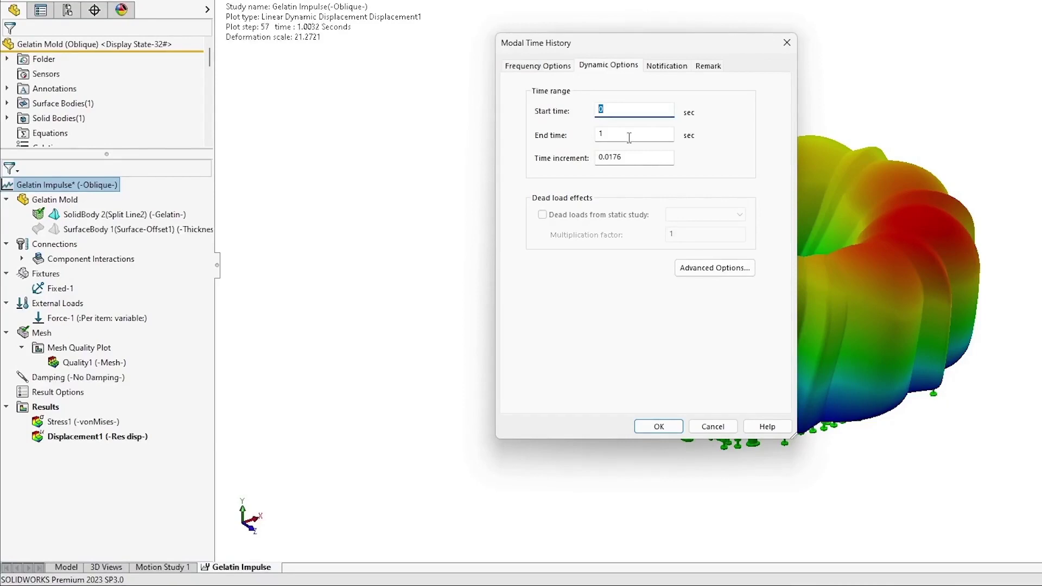
click(671, 431)
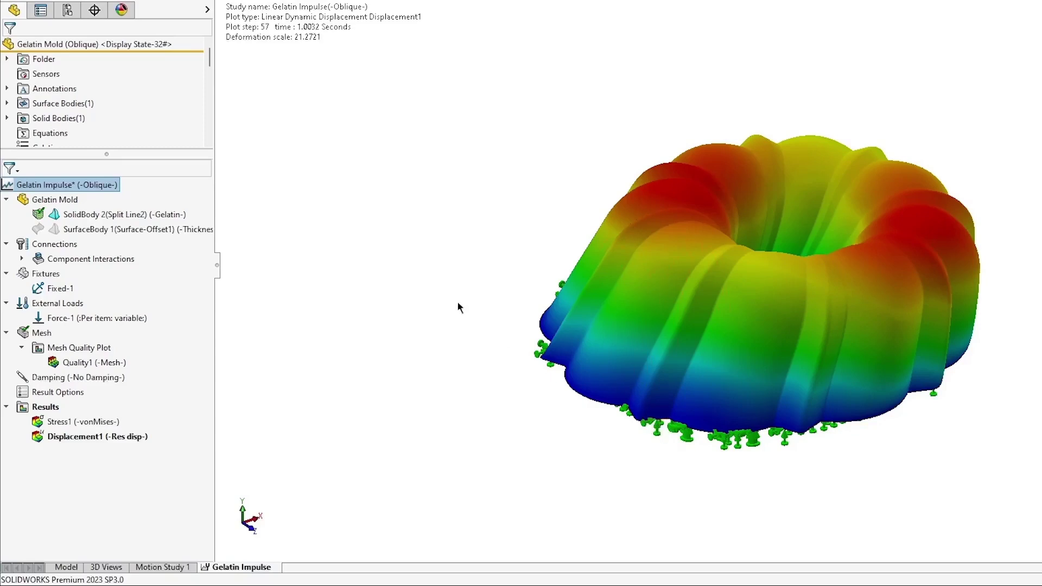
click(50, 332)
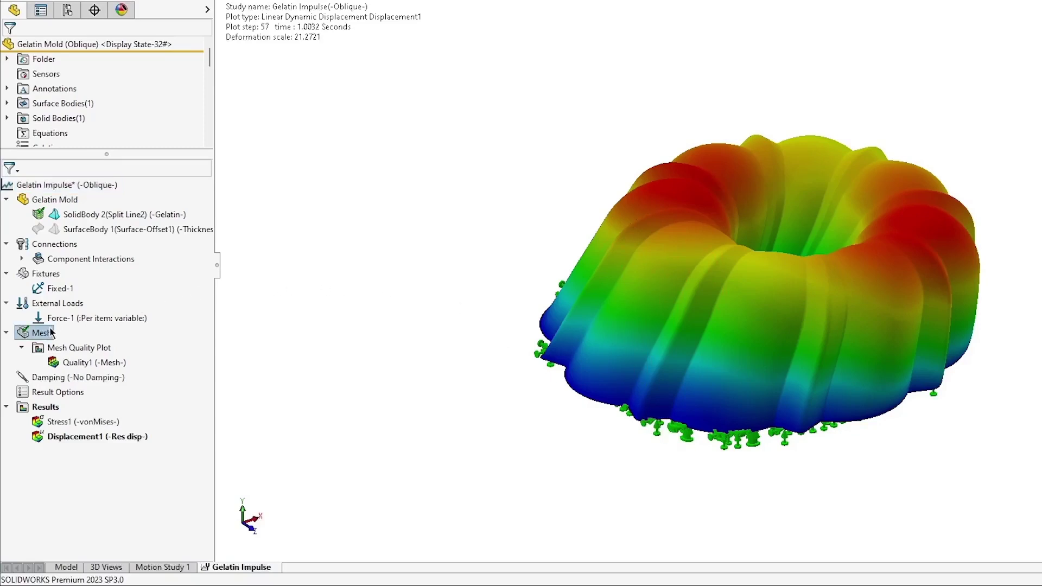